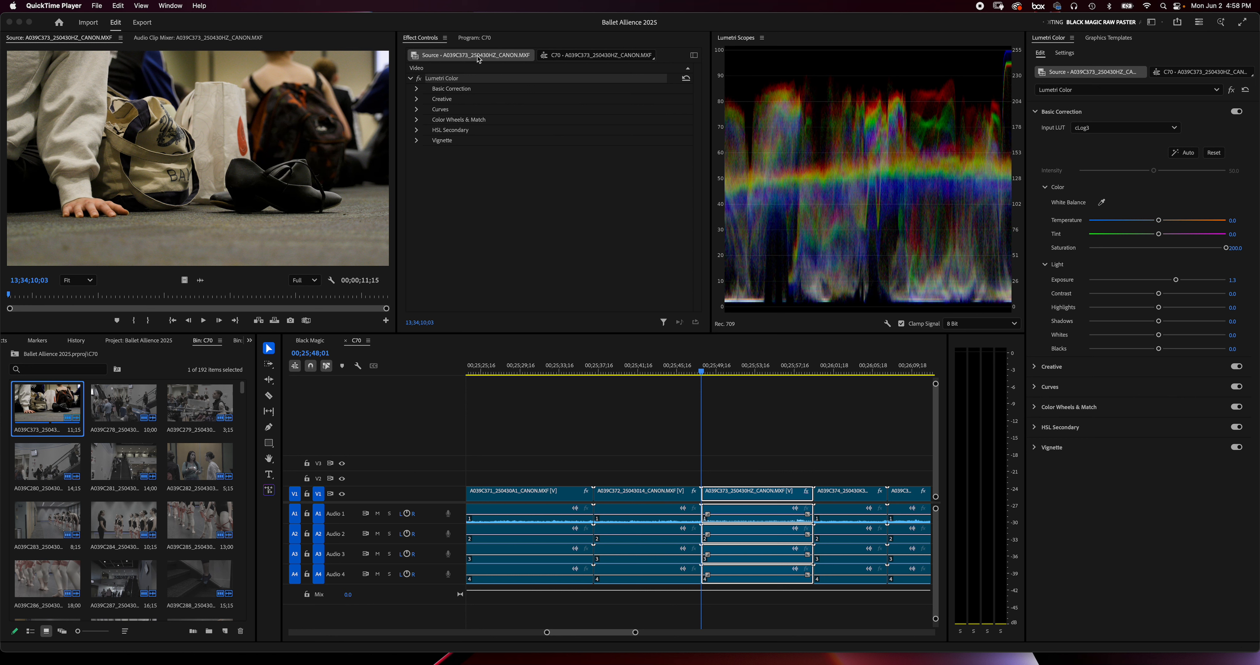
# Compare the already corrected clip A039C373 with the ungraded clip A039C278 in the source monitor and scopes
pyautogui.moveTo(141, 387); pyautogui.dragTo(119, 414)
pyautogui.click(550, 458)
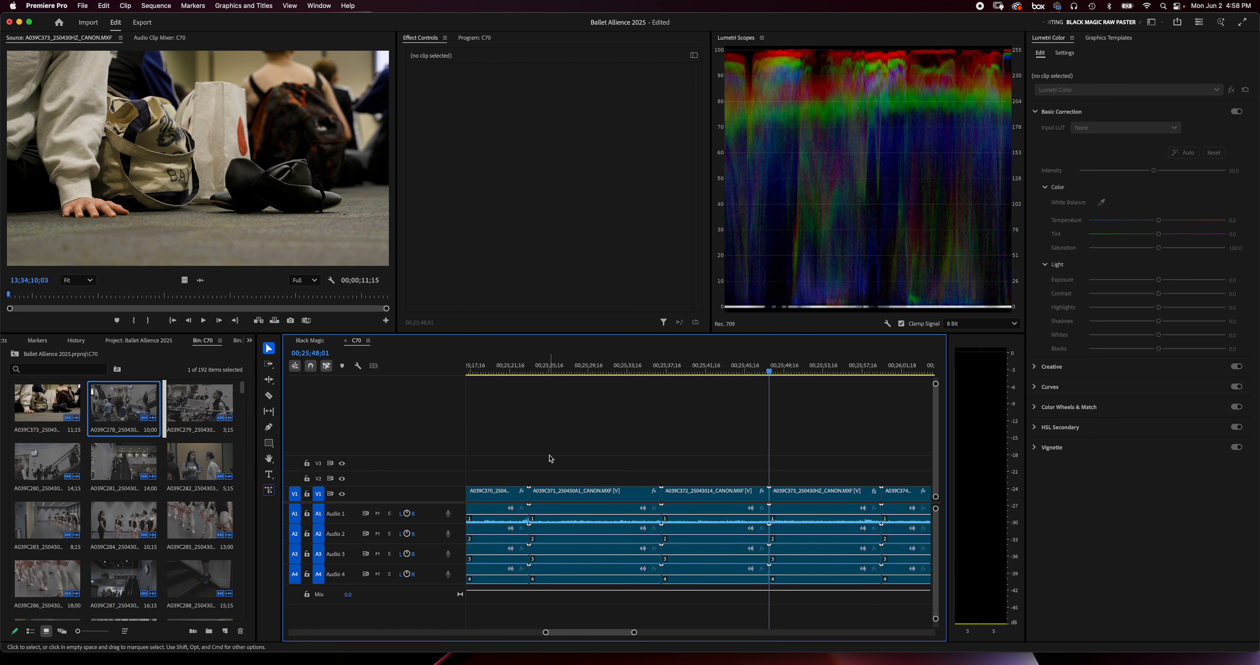
pyautogui.click(118, 406)
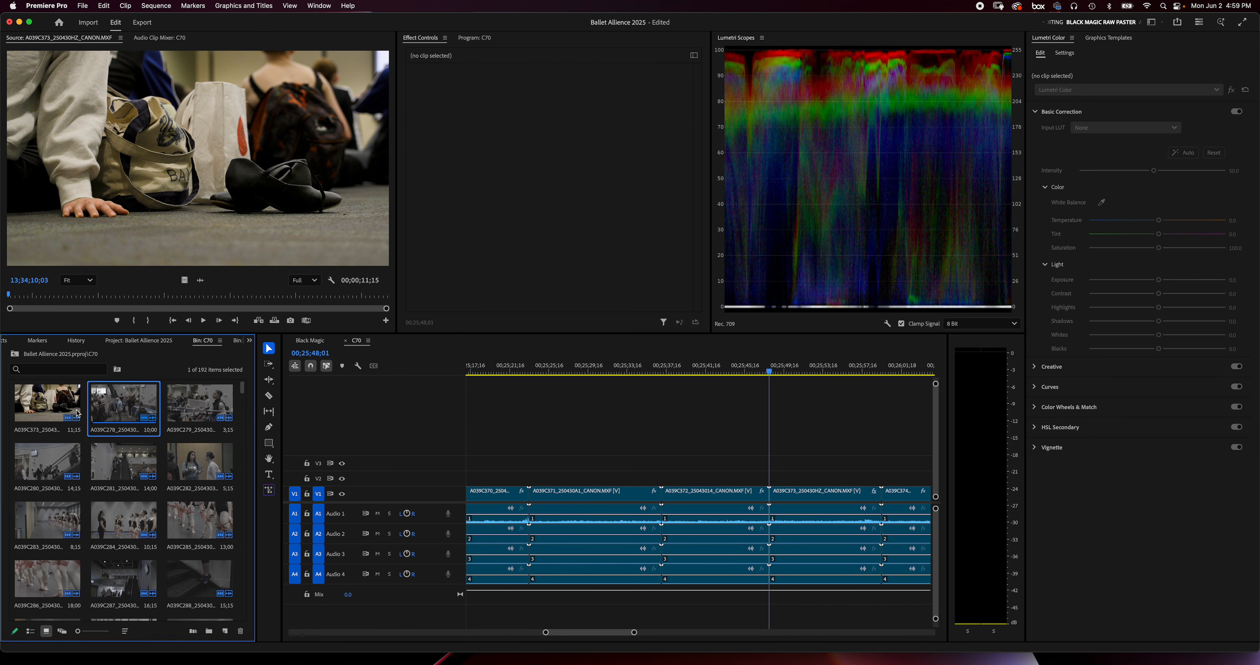
pyautogui.click(46, 405)
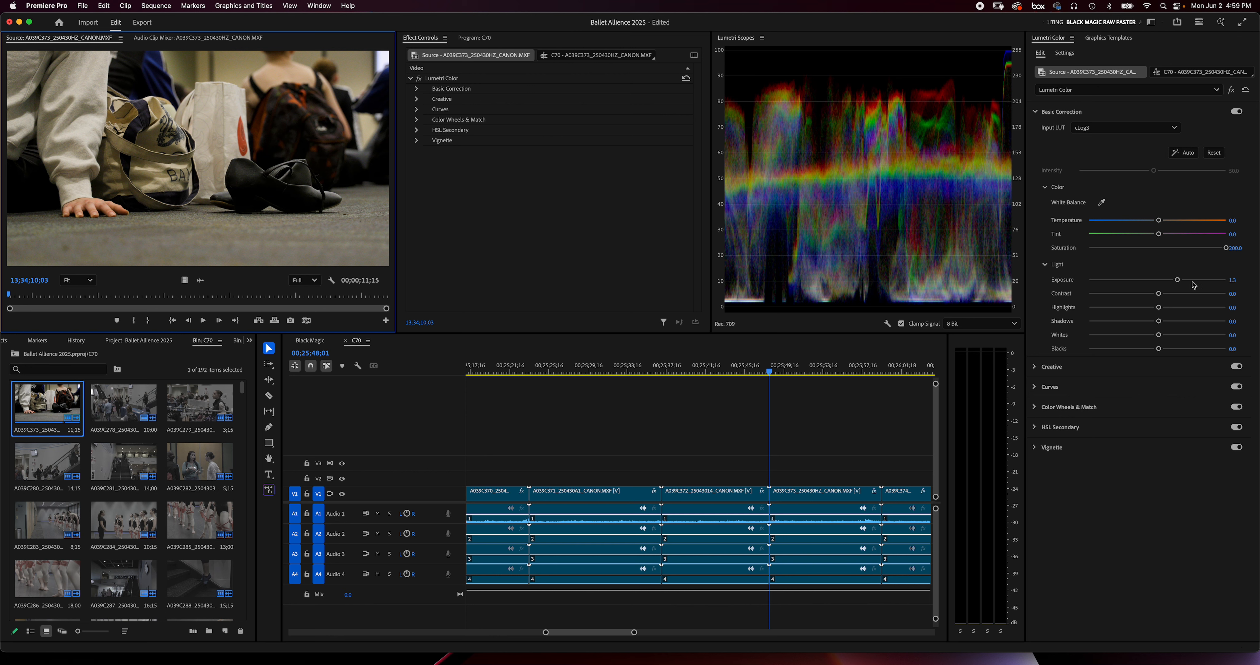
pyautogui.click(124, 407)
pyautogui.doubleClick(124, 406)
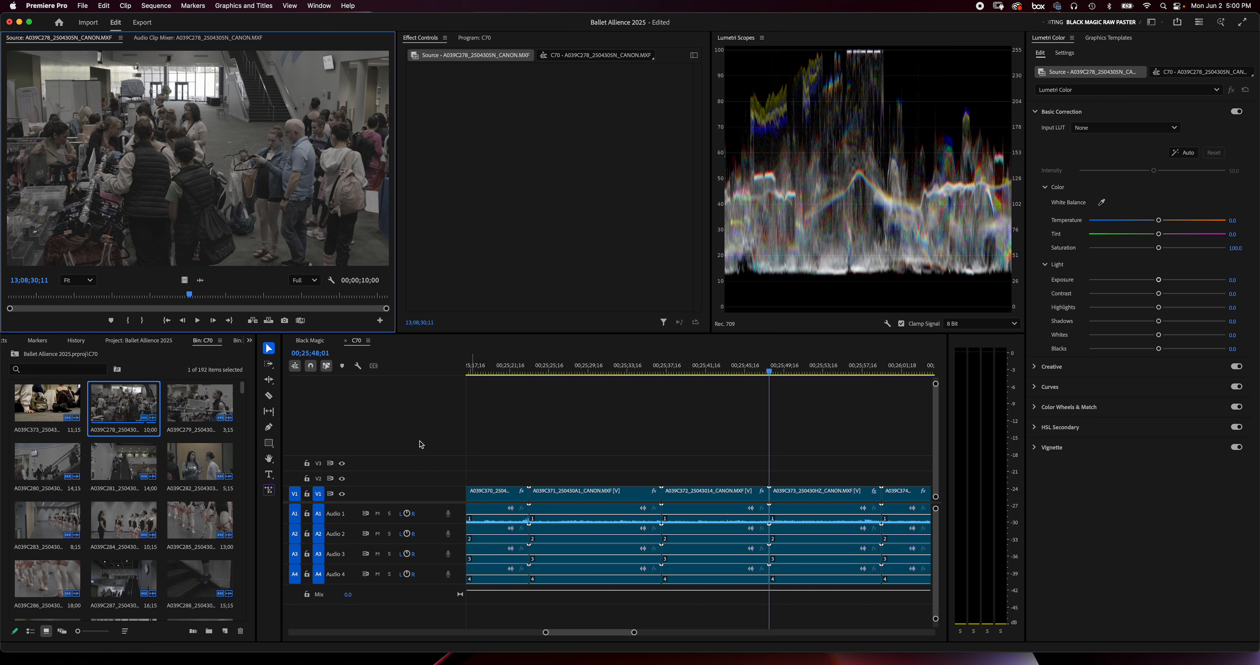
pyautogui.click(146, 406)
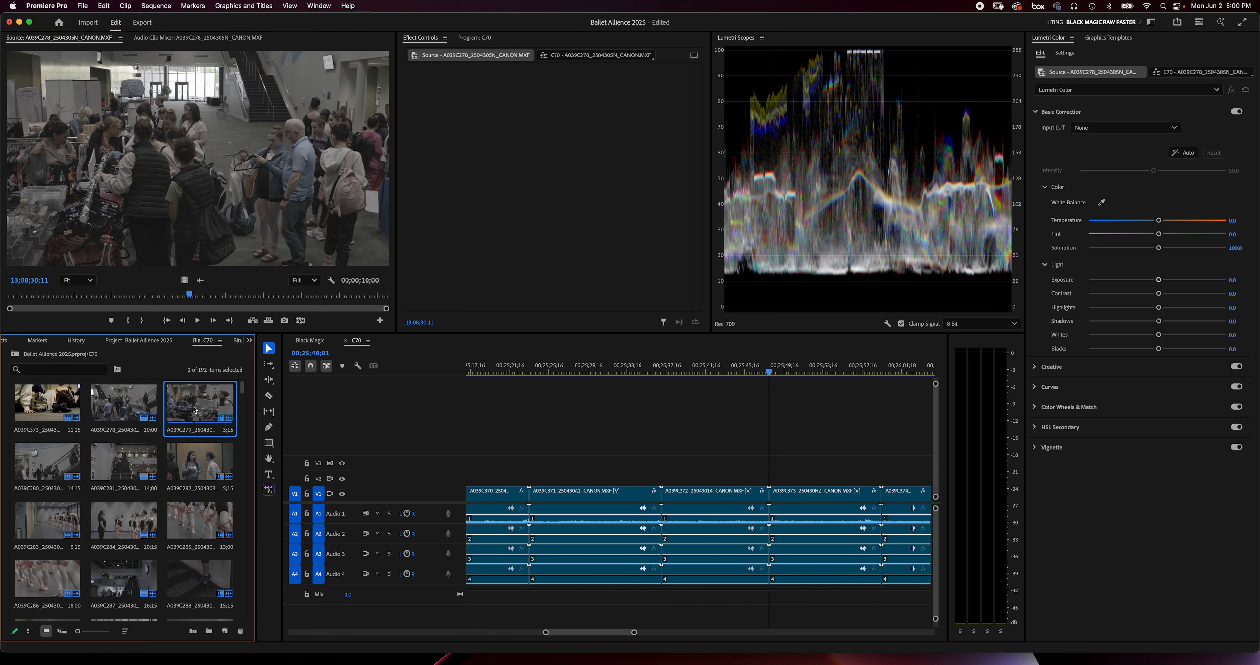
pyautogui.doubleClick(69, 405)
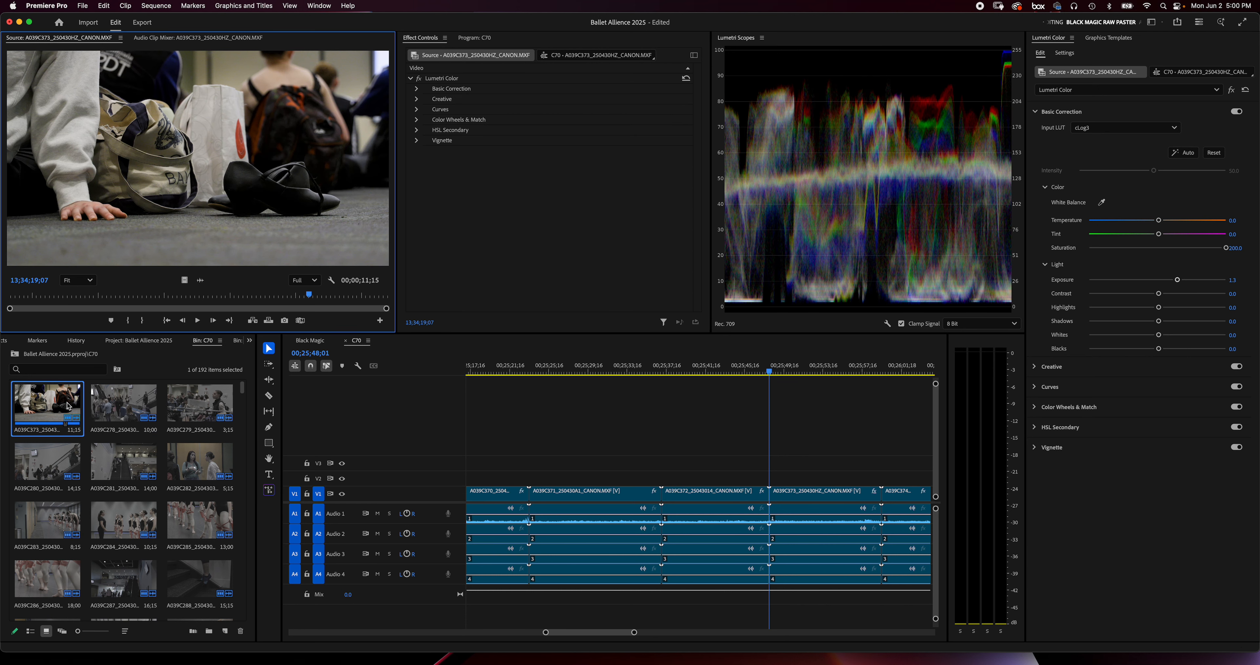
pyautogui.click(128, 403)
pyautogui.click(631, 412)
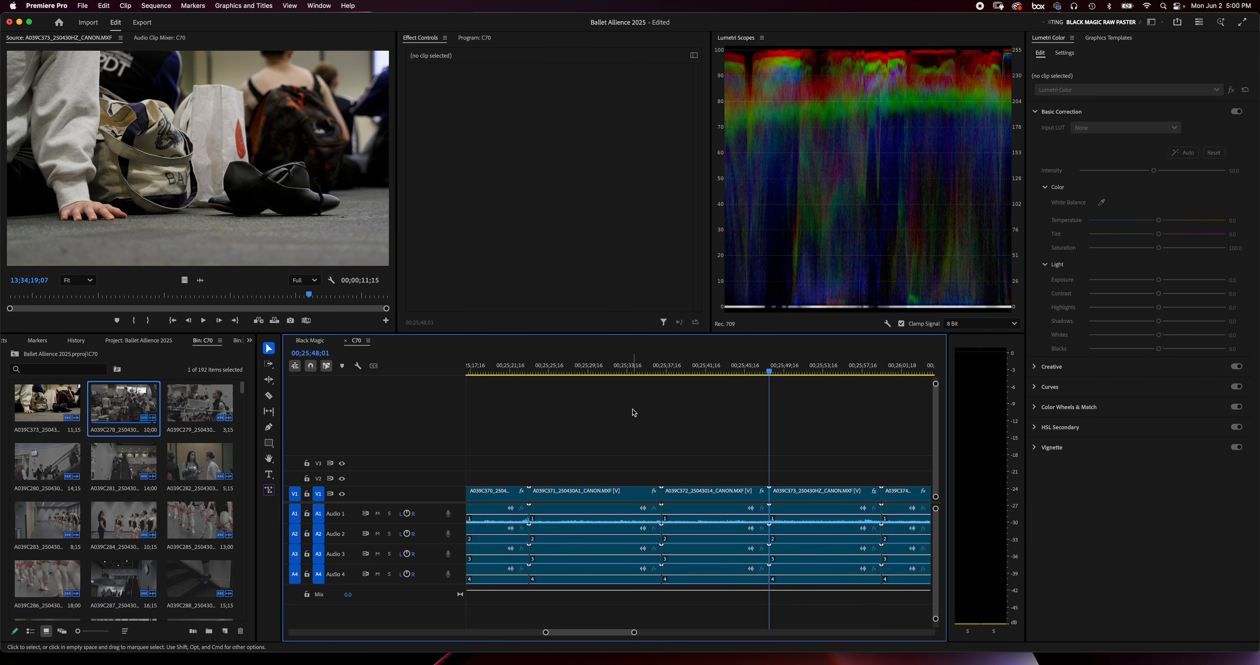
# Open the ungraded bin clip A039C278 in the source monitor and apply the cLog3 input LUT to it
pyautogui.click(116, 404)
pyautogui.doubleClick(116, 404)
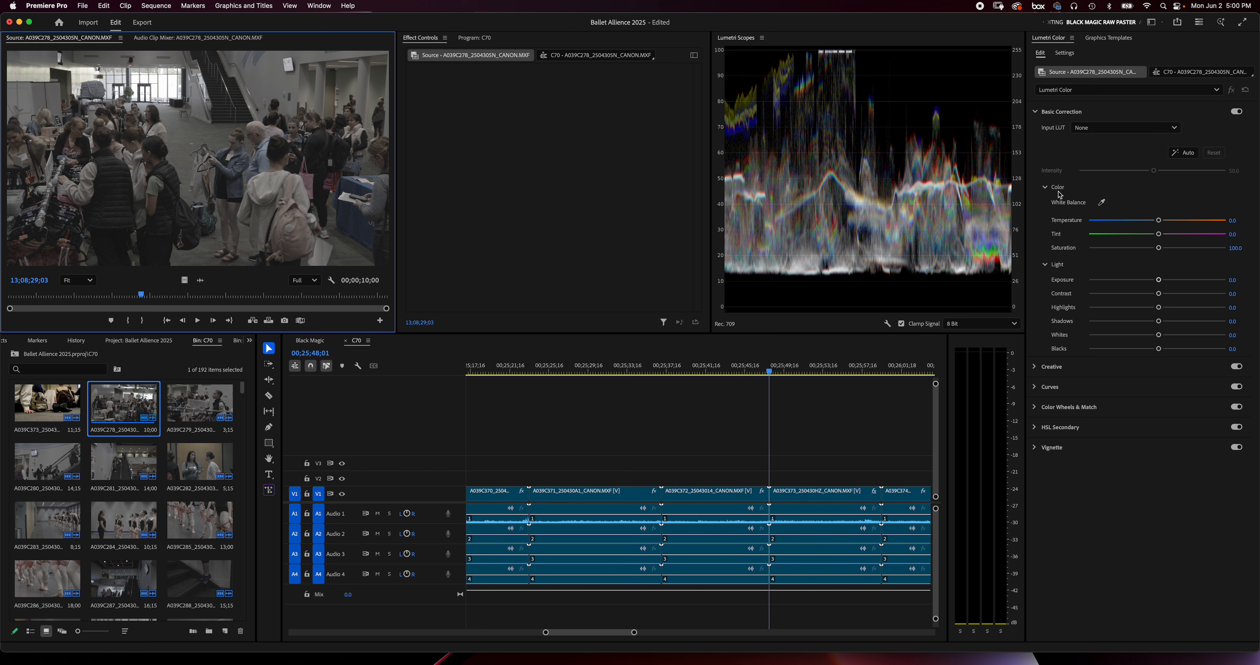
pyautogui.click(1121, 130)
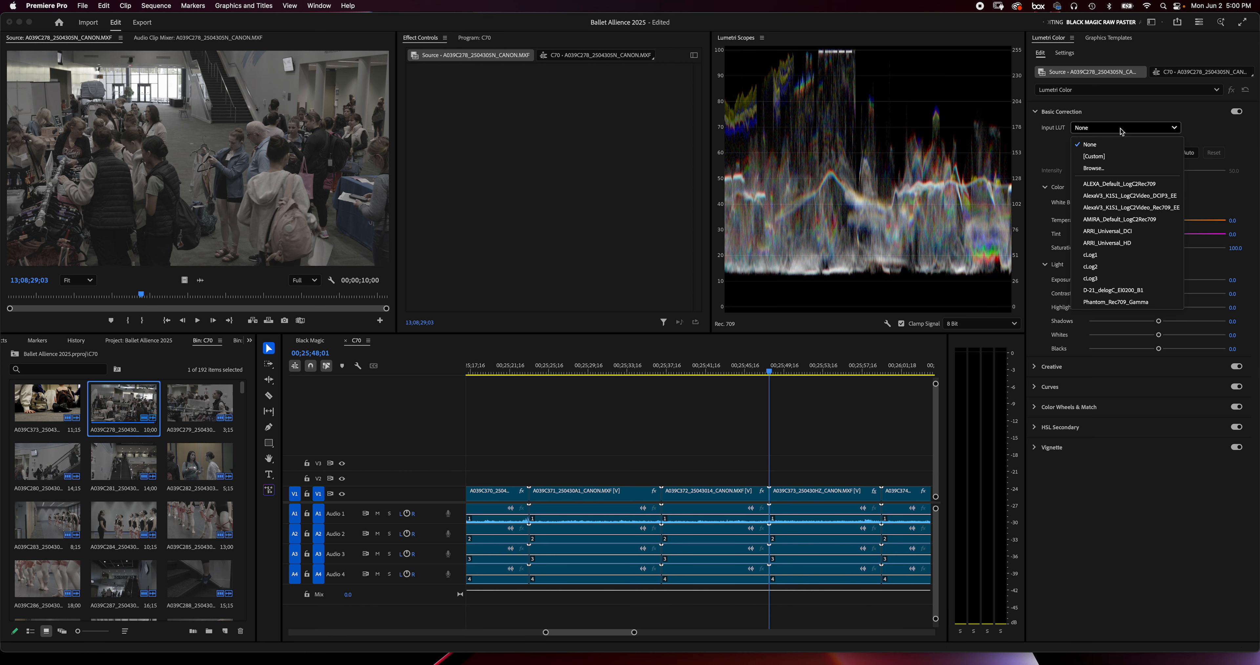
pyautogui.click(1110, 278)
# Try the cLog2 input LUT on the source clip, and return it to cLog3
pyautogui.click(1125, 128)
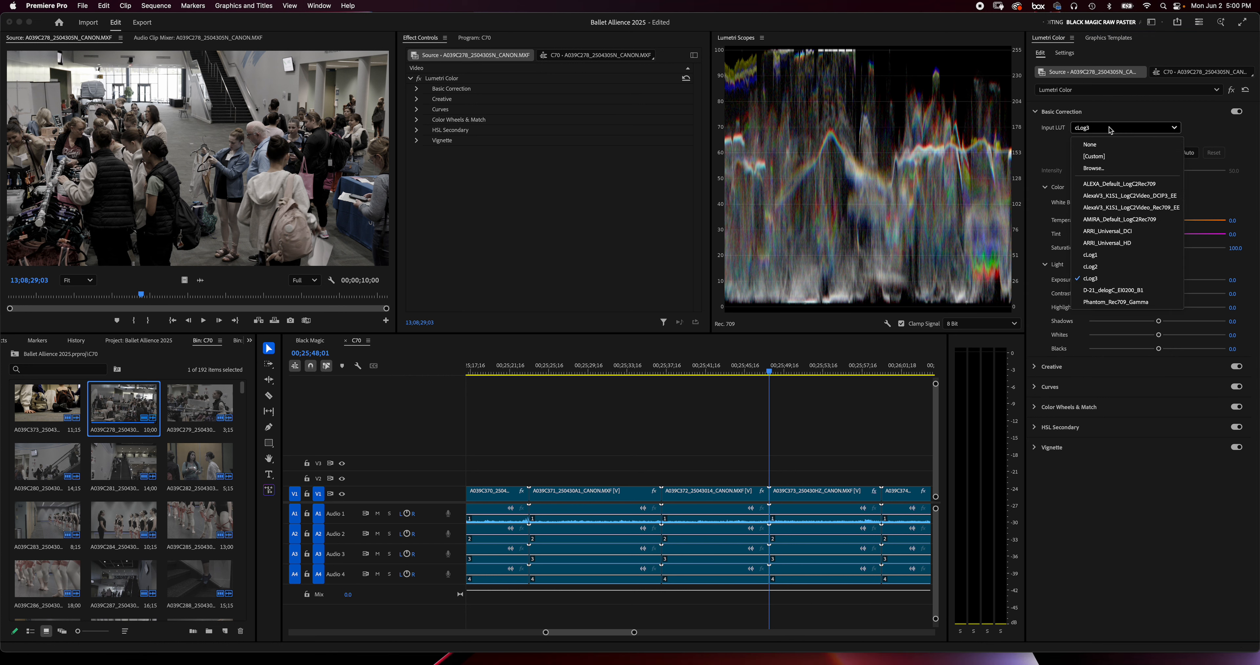
pyautogui.click(1107, 274)
pyautogui.click(1108, 128)
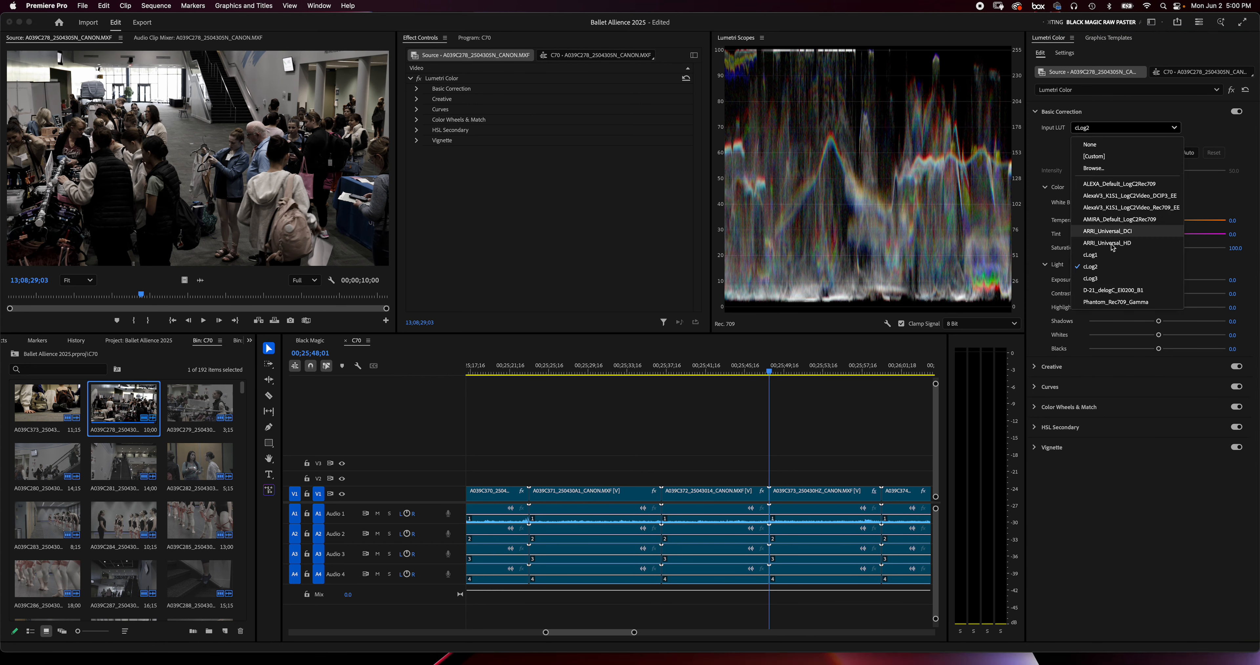
pyautogui.click(1107, 278)
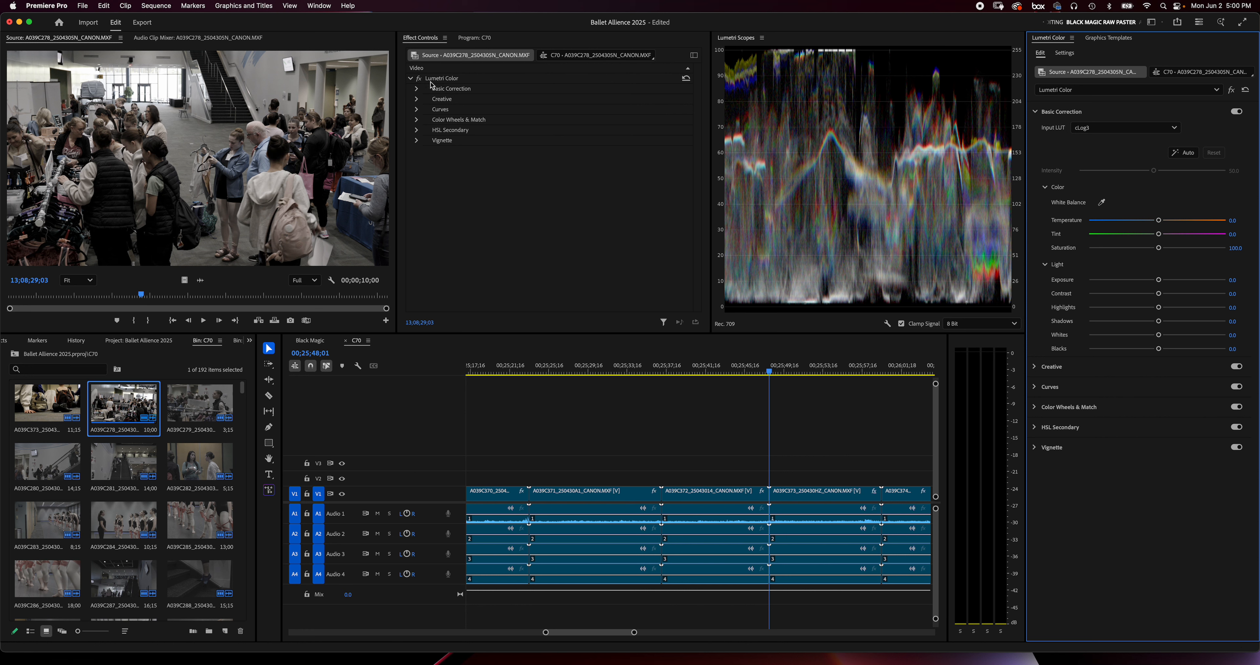
# Examine the Basic Correction settings and the Creative look list of the source clip's Lumetri Color effect
pyautogui.click(417, 90)
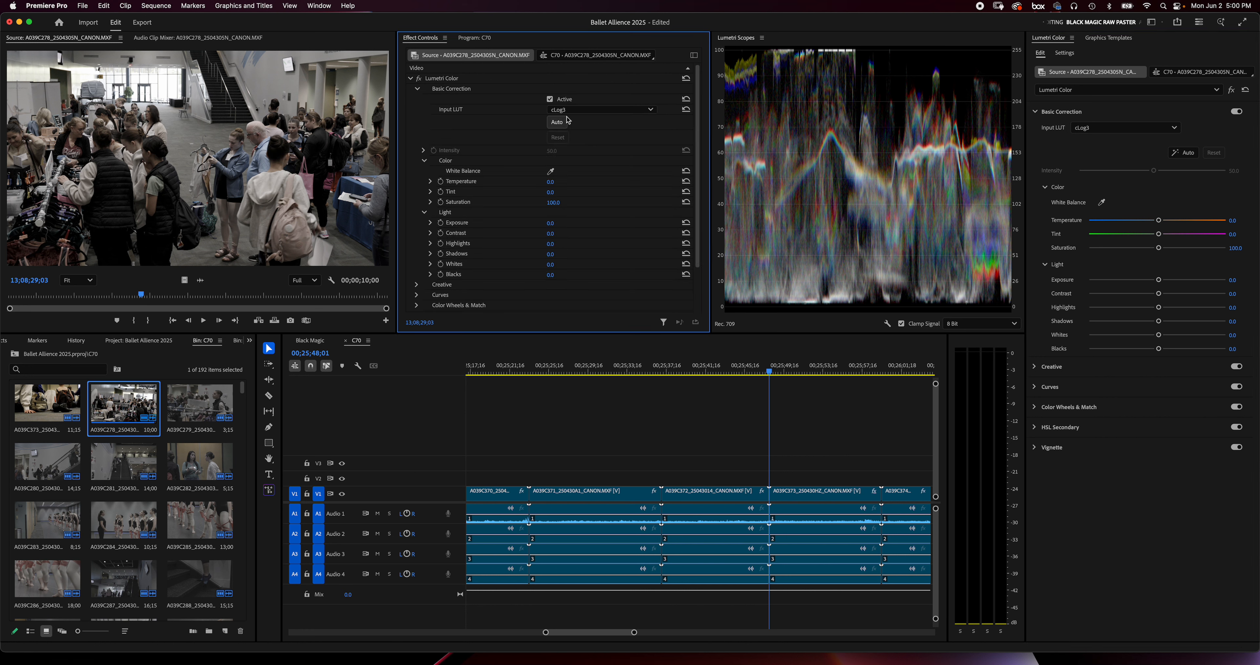
pyautogui.click(419, 90)
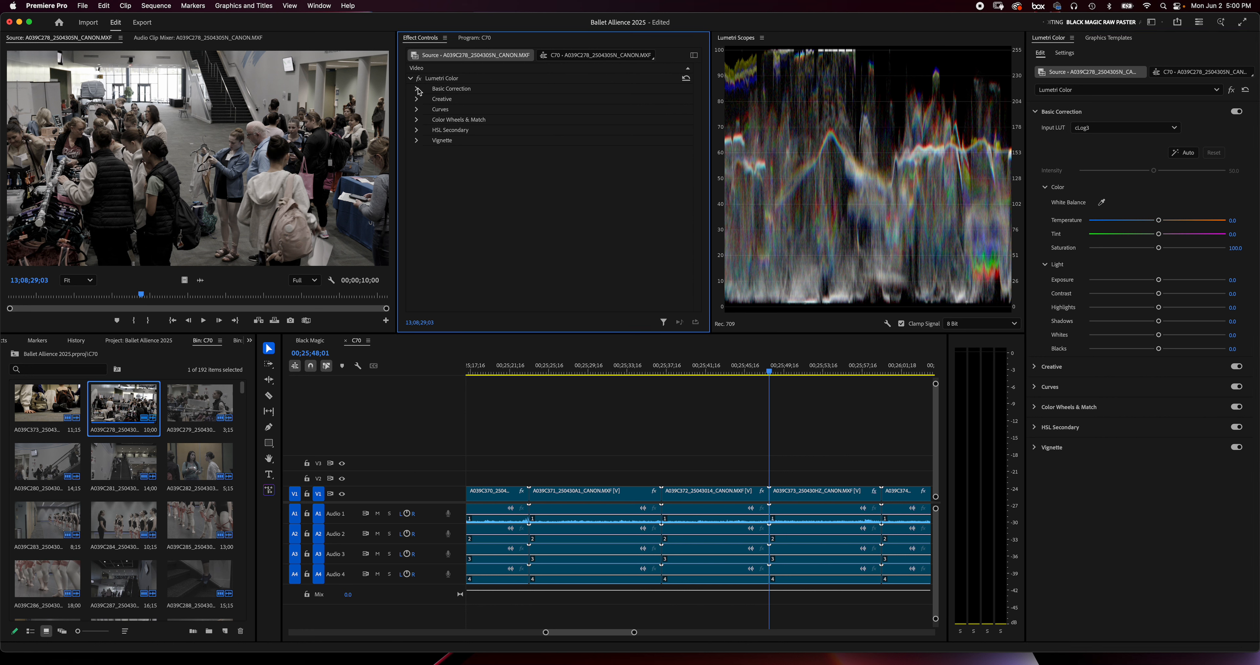
pyautogui.click(418, 90)
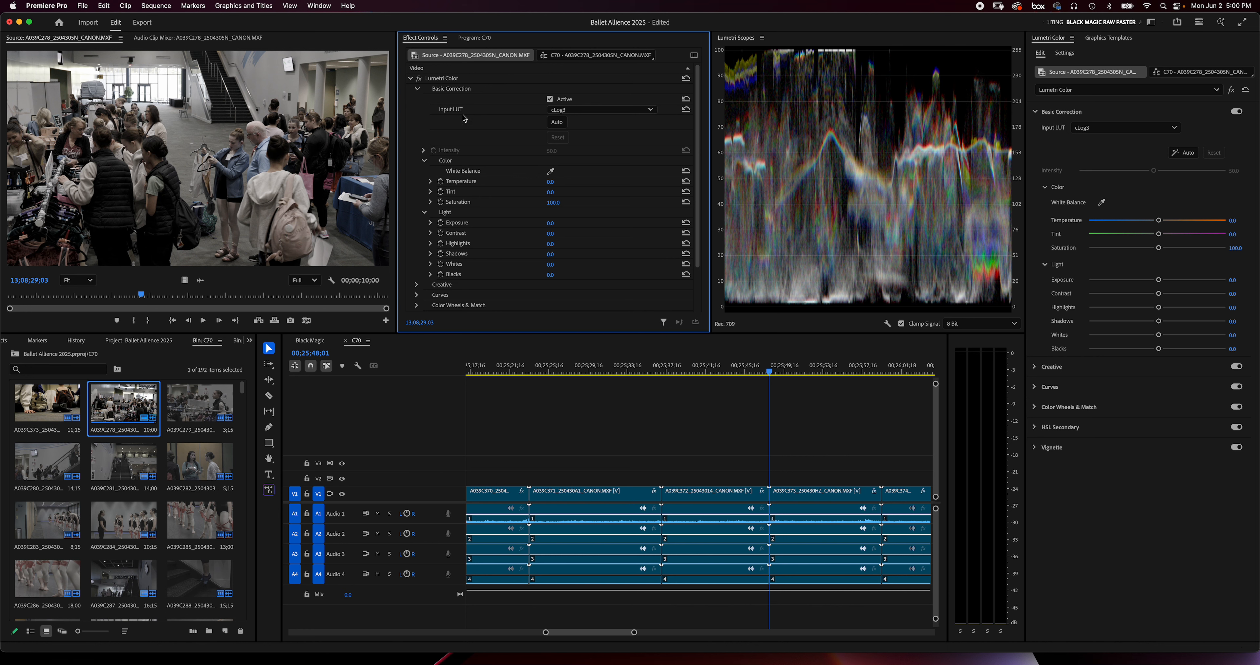
pyautogui.click(417, 90)
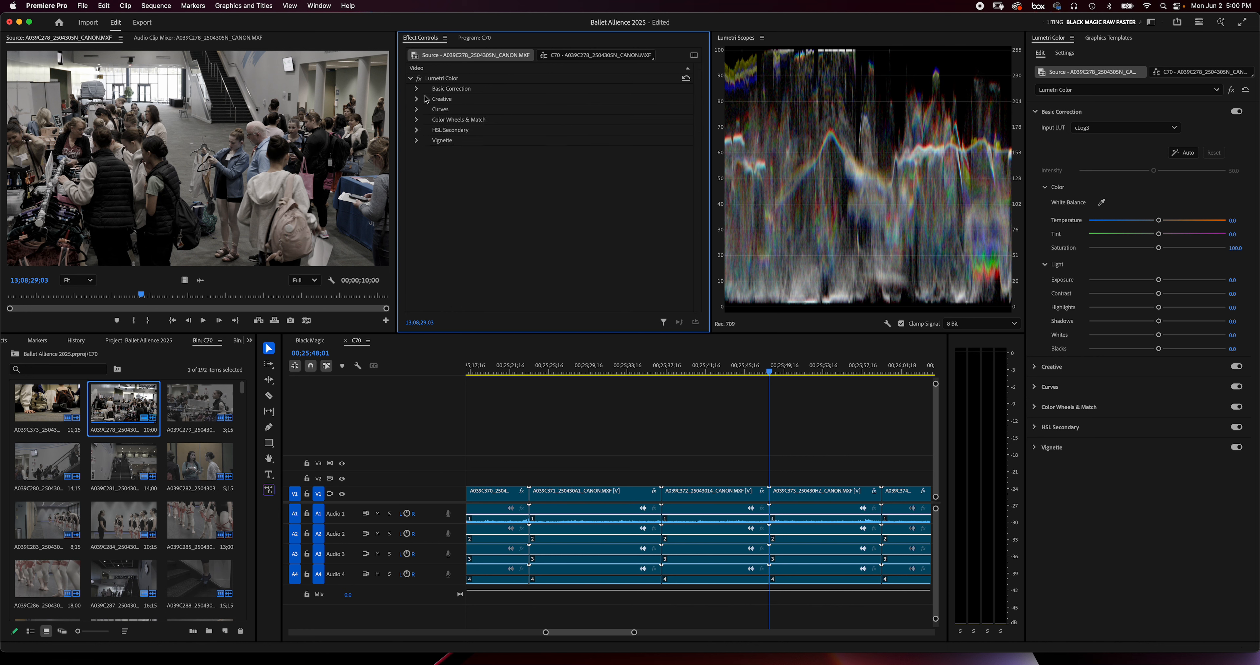
pyautogui.click(417, 99)
pyautogui.click(578, 120)
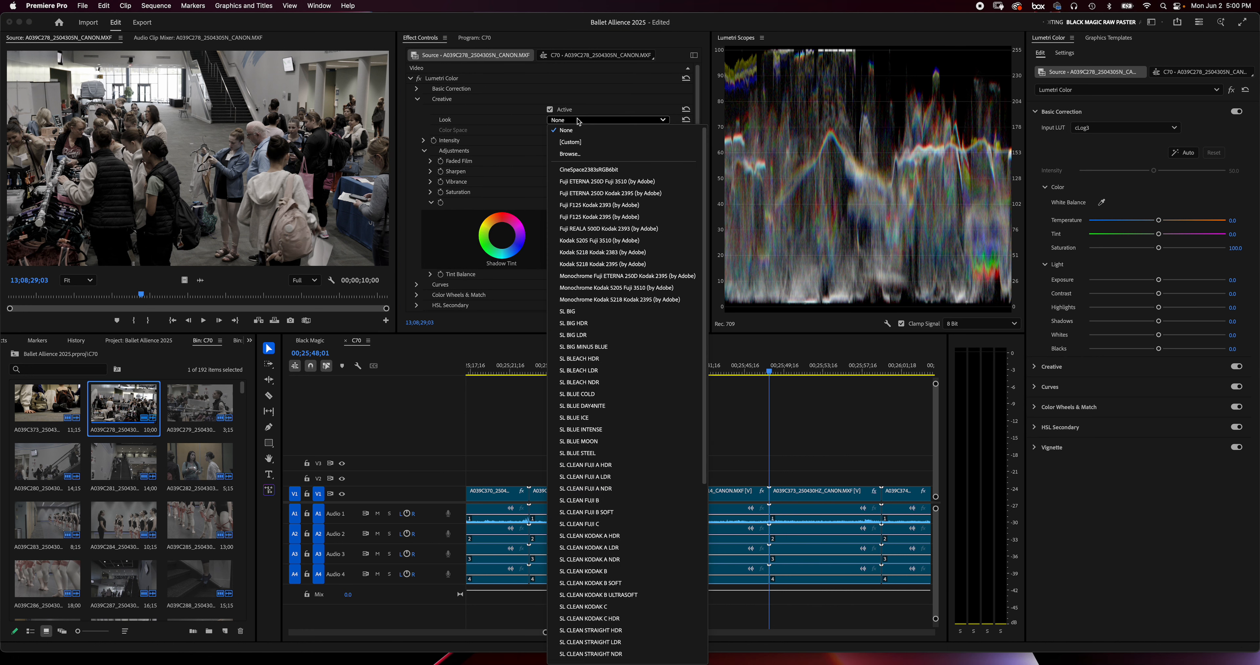
pyautogui.click(418, 99)
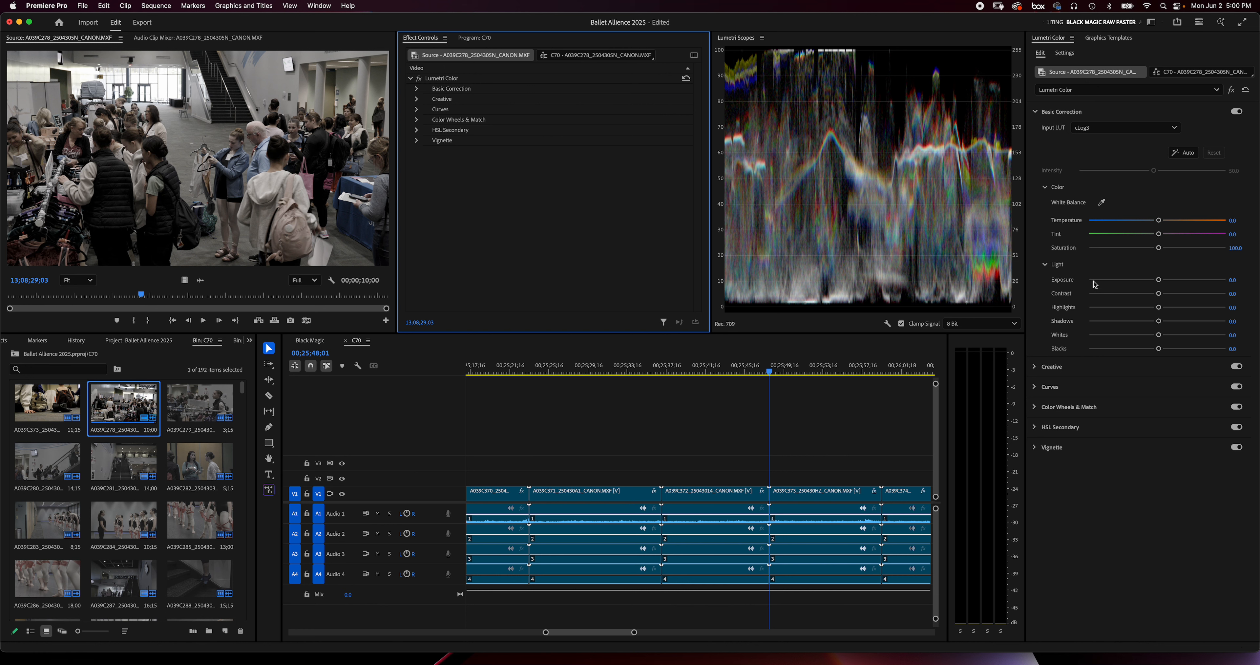
# Set the source clip's saturation to 200 and raise its exposure to 0.4
pyautogui.click(1235, 248)
pyautogui.write('200')
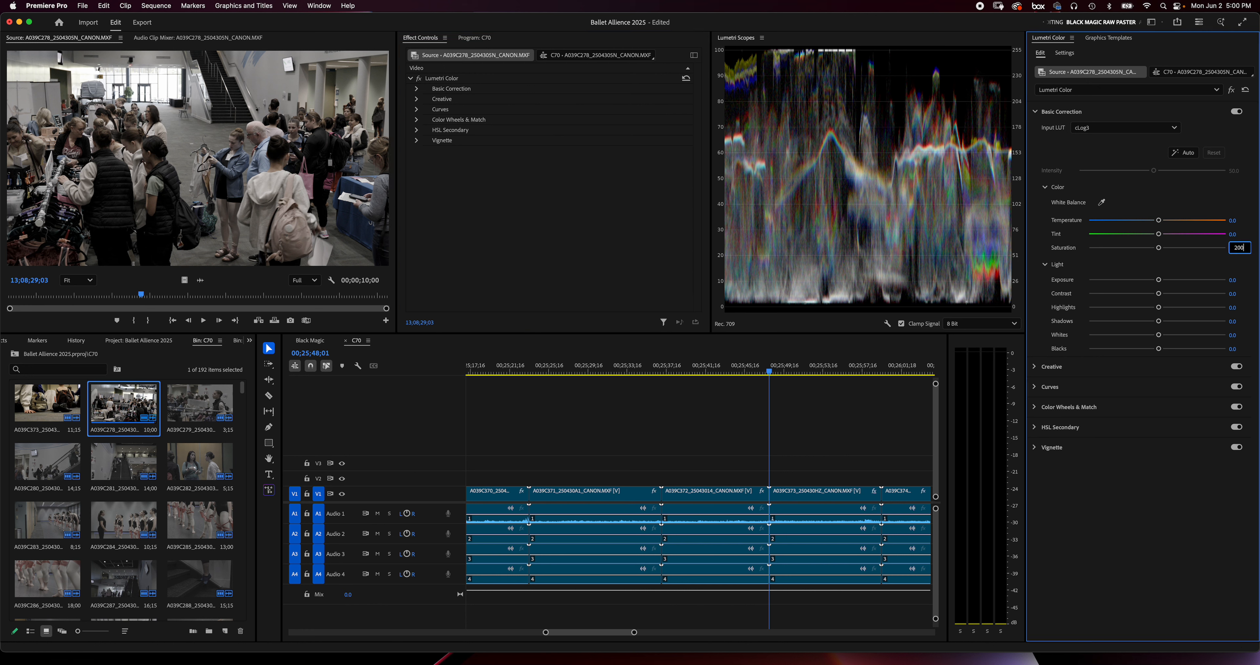
pyautogui.press('Tab')
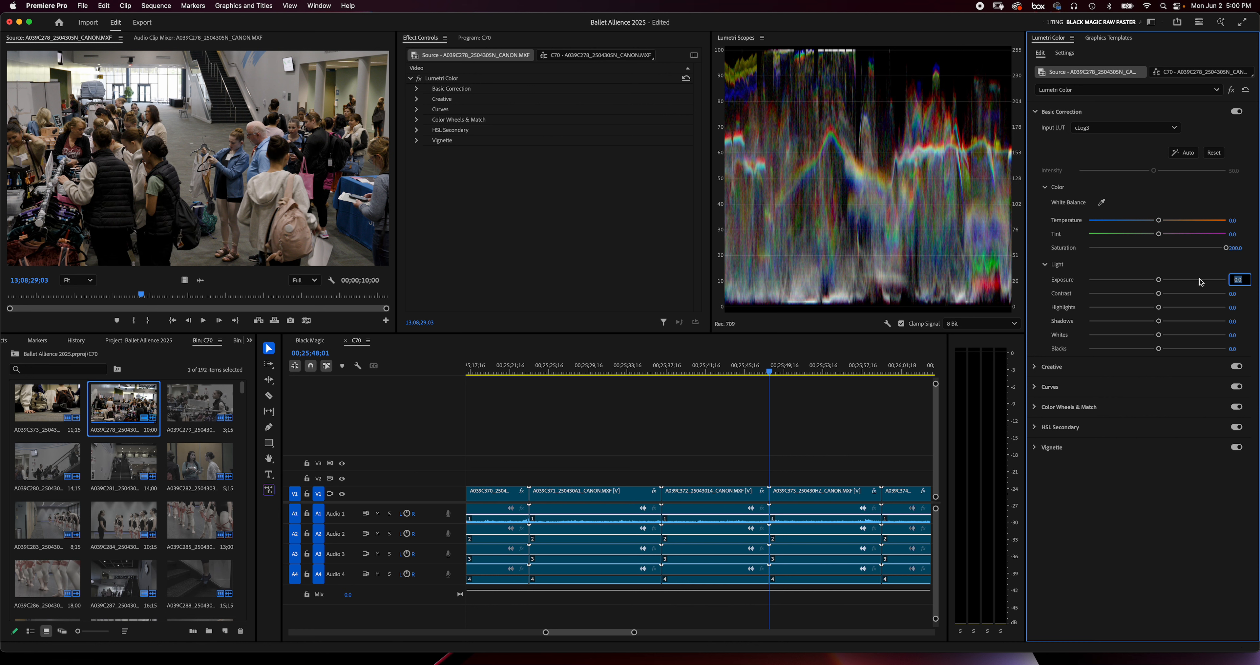
pyautogui.moveTo(1159, 283); pyautogui.dragTo(1162, 279)
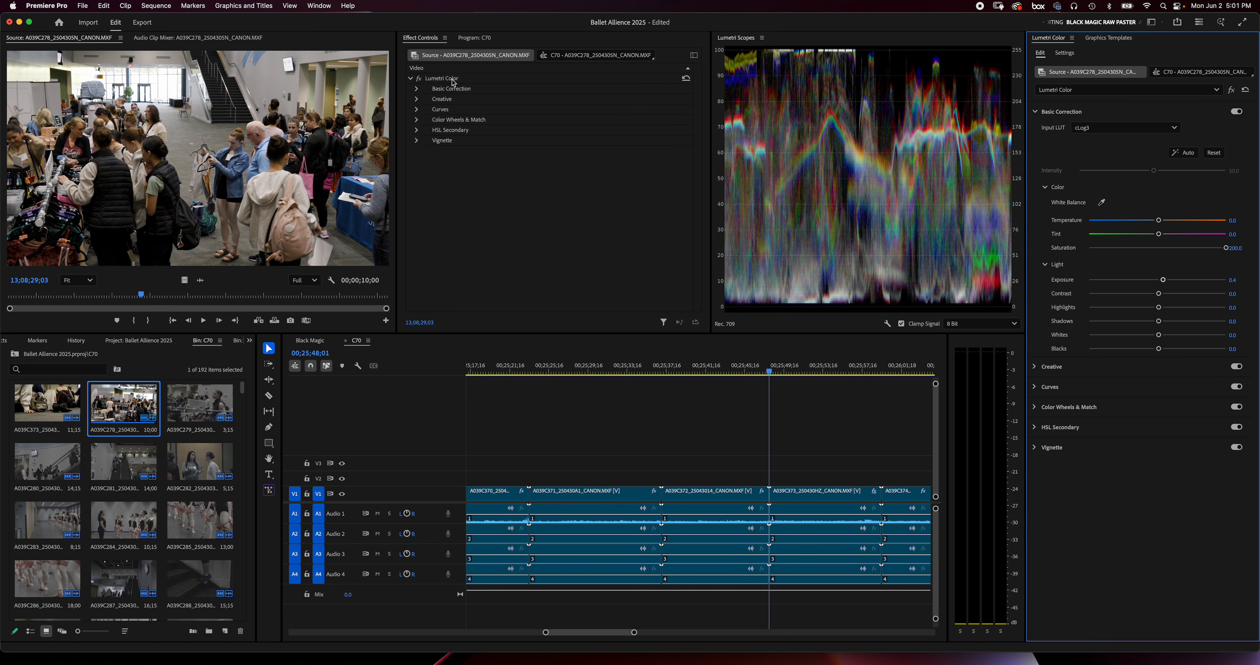
# Copy the Lumetri Color effect from source clip A039C278 and view clips A039C373 and A039C278 for comparison
pyautogui.rightClick(466, 81)
pyautogui.click(482, 121)
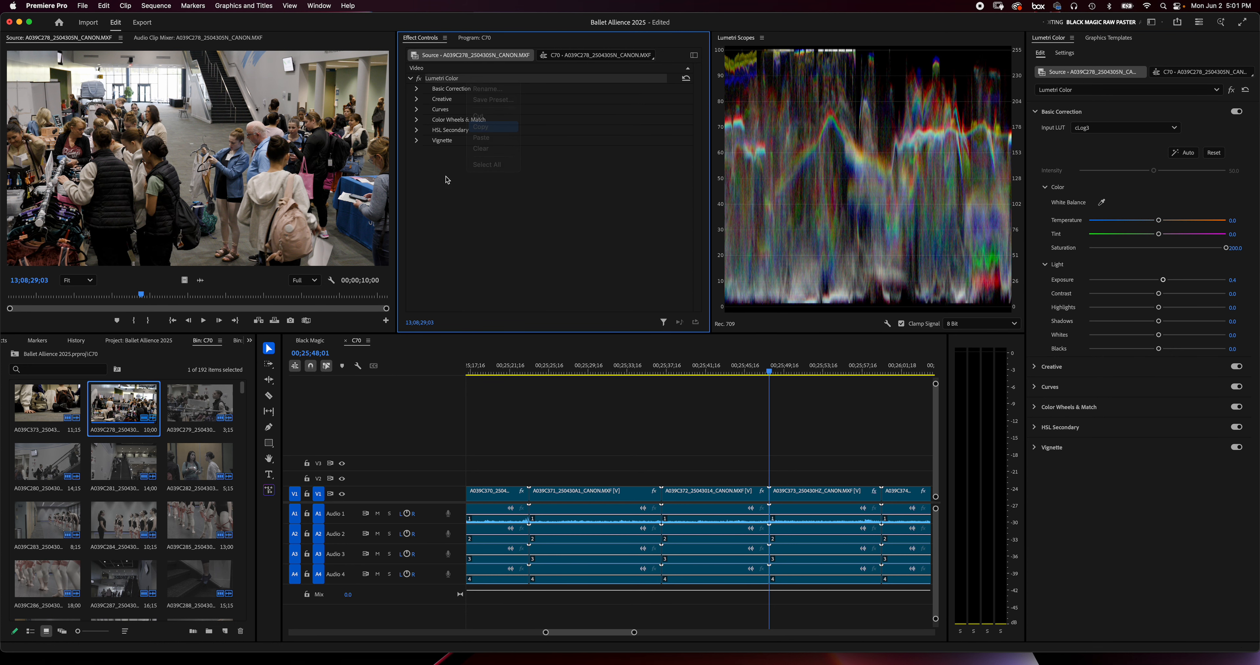
pyautogui.doubleClick(51, 398)
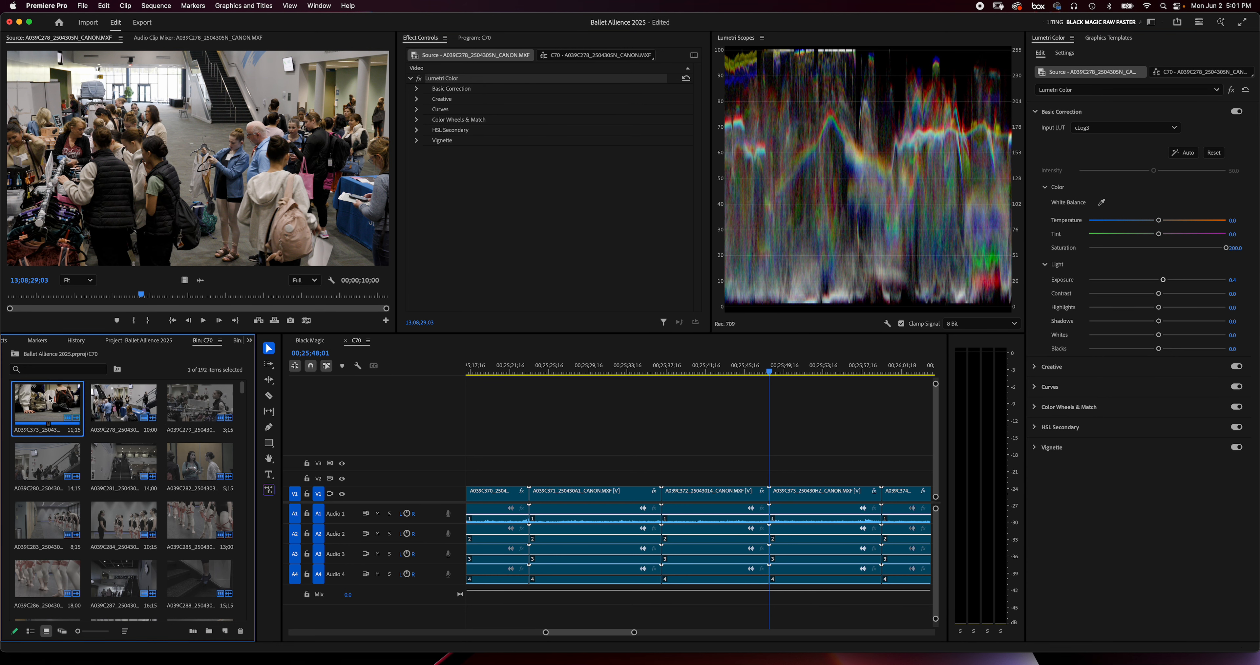
pyautogui.doubleClick(131, 409)
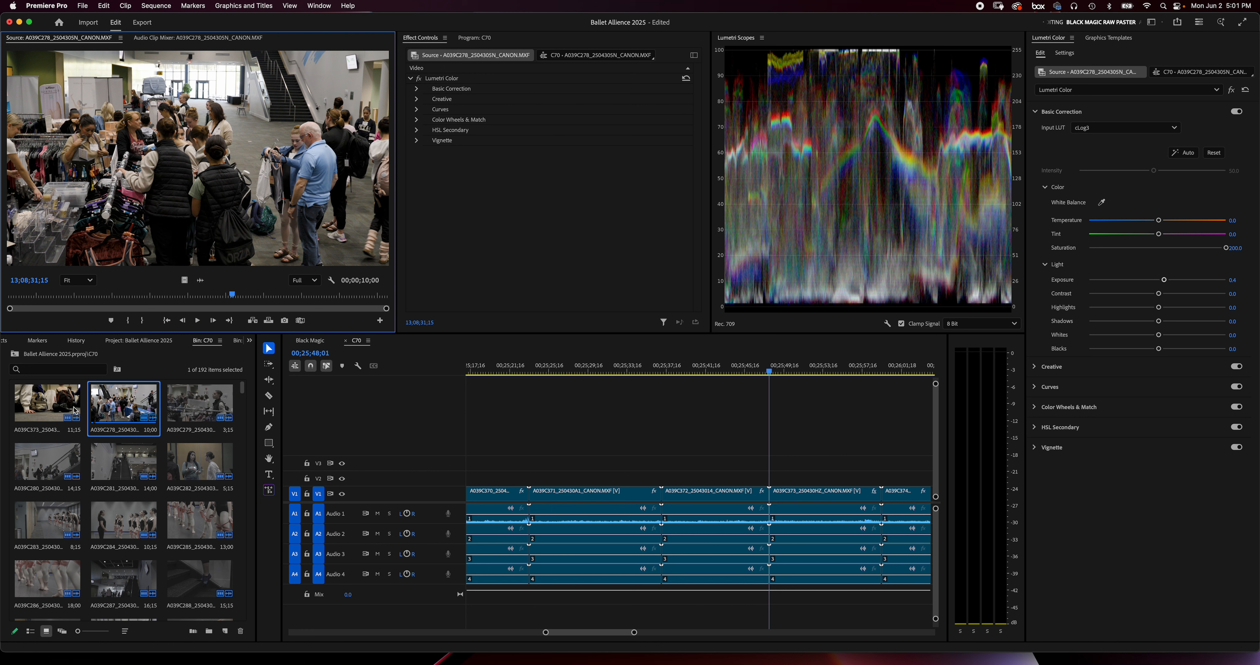
# Open clip A039C373 in the source monitor and copy its Lumetri Color effect
pyautogui.doubleClick(52, 401)
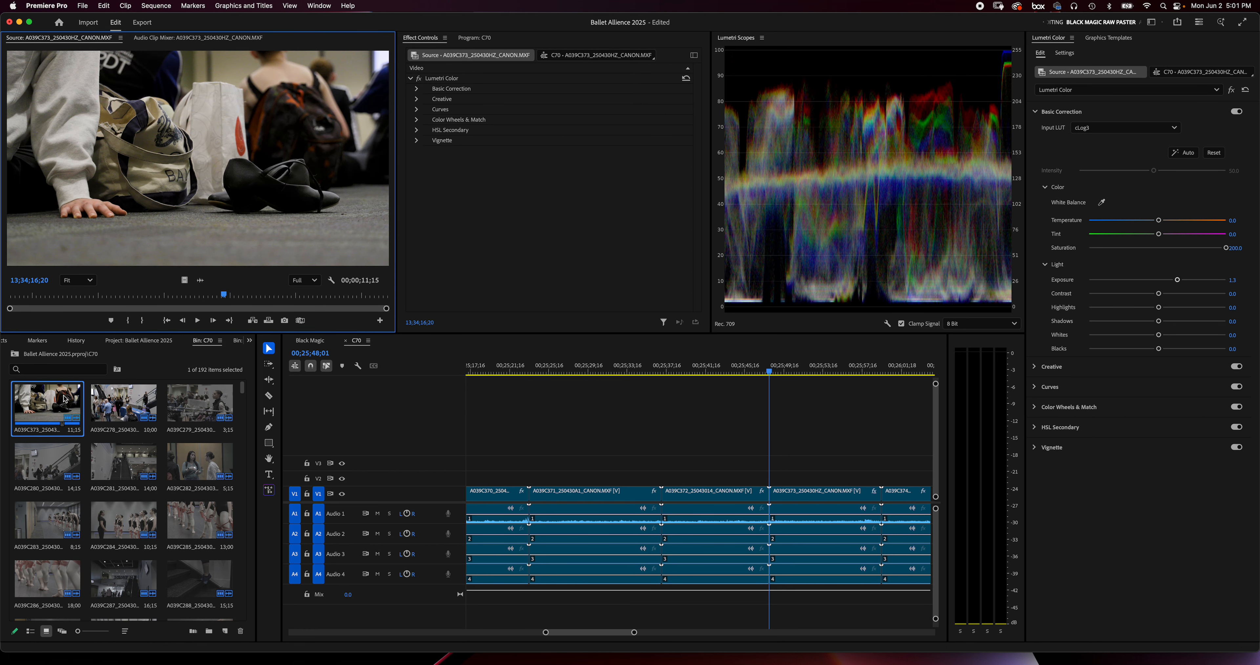
pyautogui.click(455, 81)
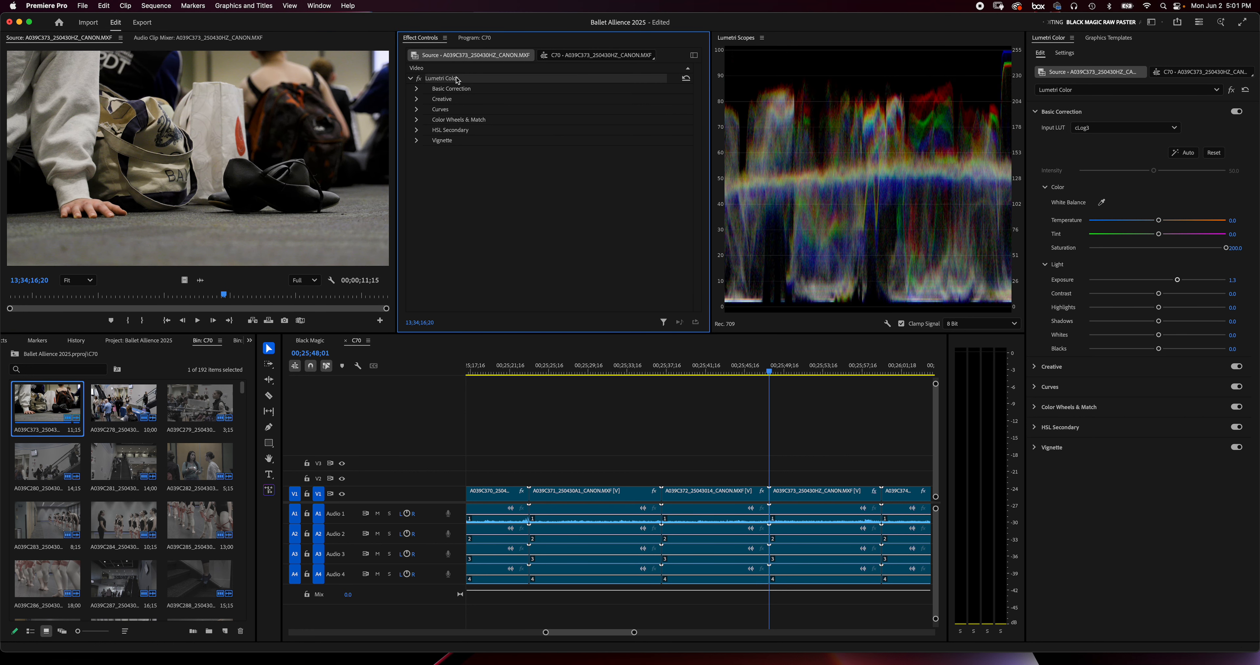
pyautogui.rightClick(466, 81)
pyautogui.click(490, 129)
# Select the bin clips from A039C278 through A039C286 and paste the copied Lumetri Color effect onto them
pyautogui.click(141, 429)
pyautogui.scroll(-1, 141, 440)
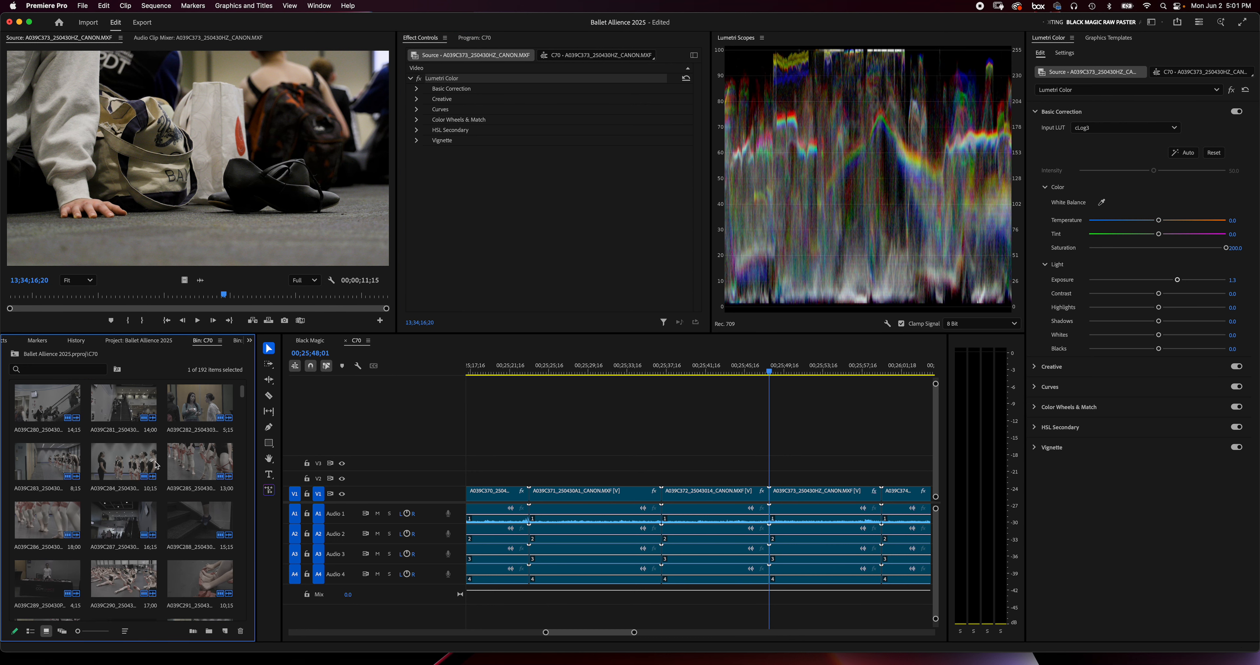
pyautogui.keyDown('shift'); pyautogui.click(47, 520); pyautogui.keyUp('shift')
pyautogui.rightClick(46, 519)
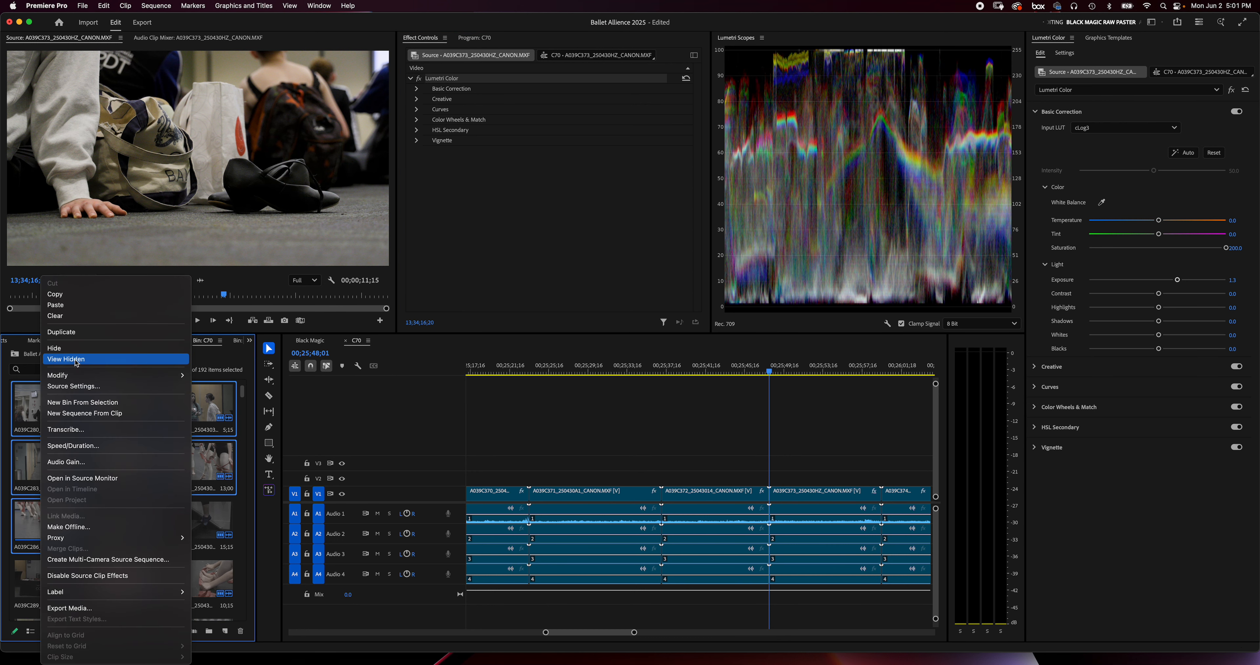
pyautogui.click(77, 308)
# Review the pasted color correction on bin clips A039C282 through A039C286 in the source monitor and look through the remaining clips
pyautogui.doubleClick(176, 471)
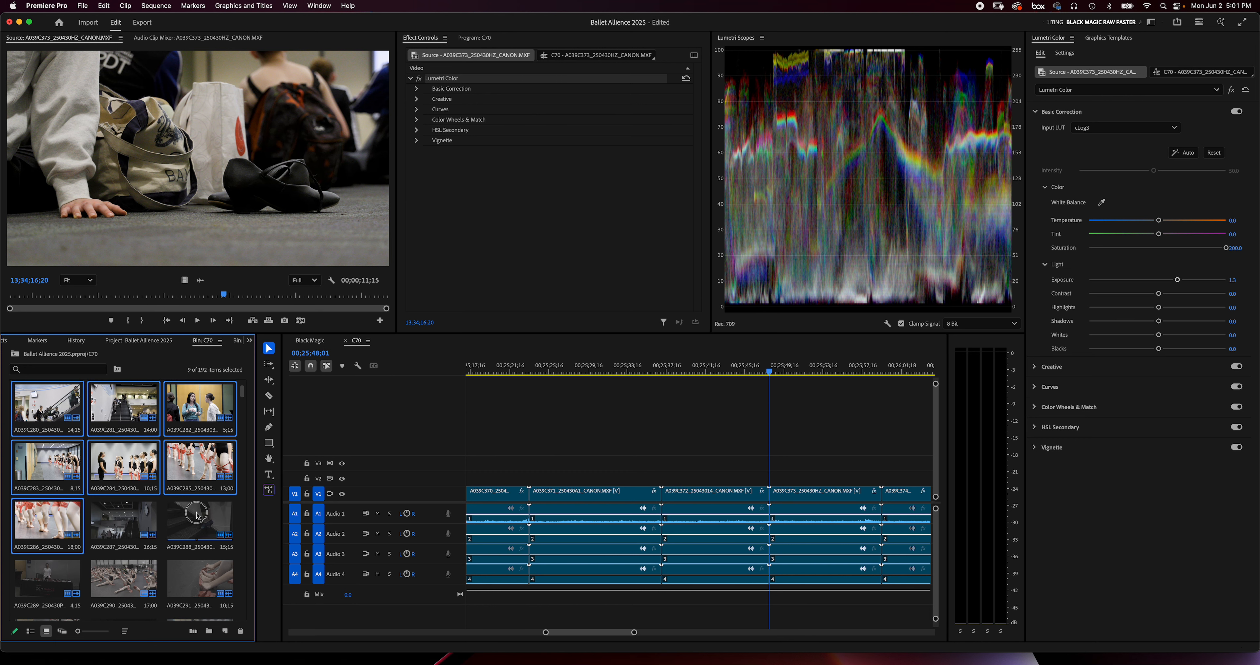
pyautogui.doubleClick(206, 408)
pyautogui.doubleClick(70, 459)
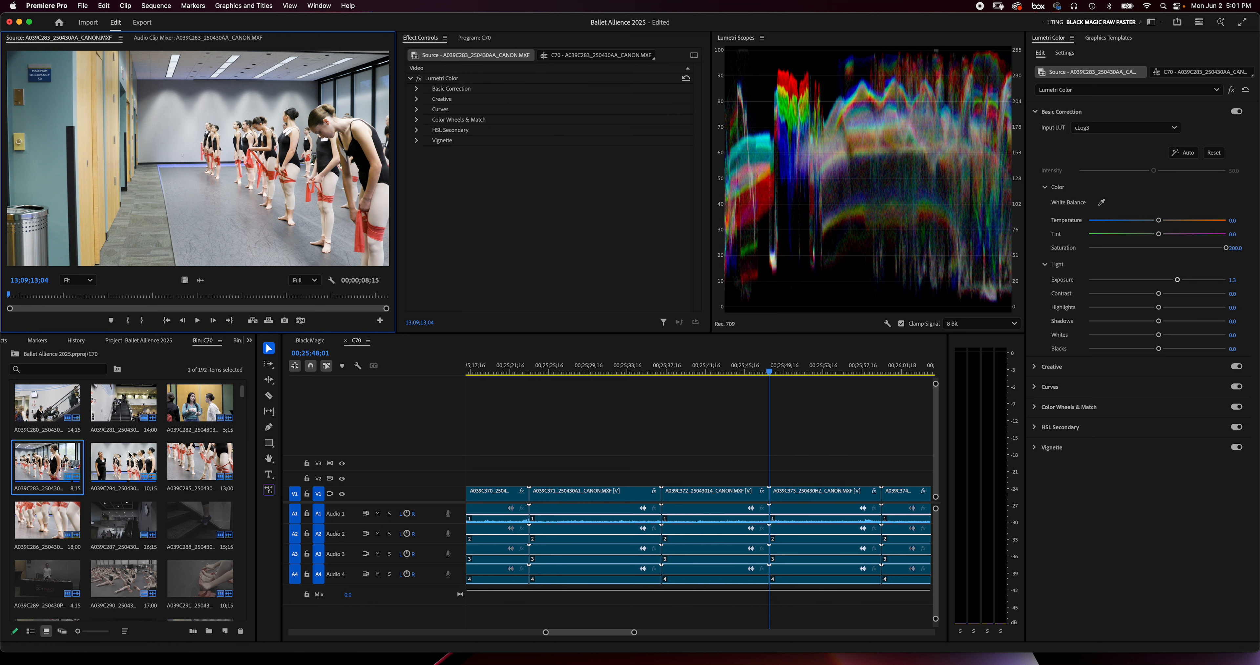
pyautogui.doubleClick(118, 462)
pyautogui.scroll(-2, 119, 462)
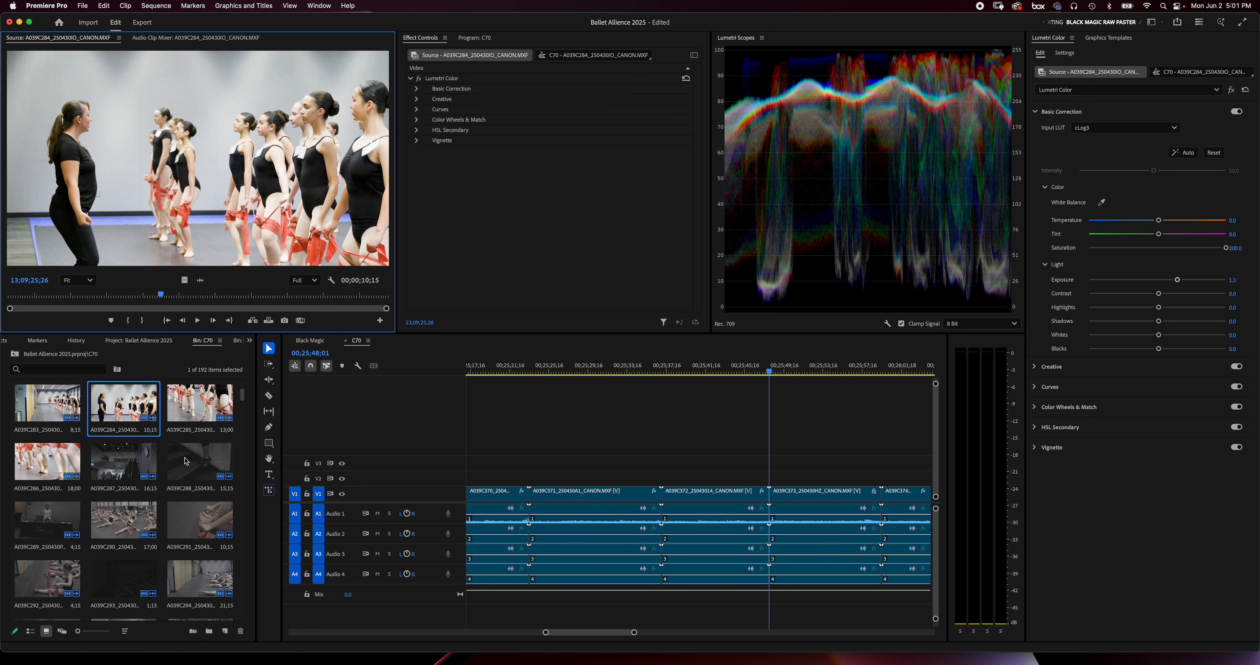
pyautogui.doubleClick(44, 462)
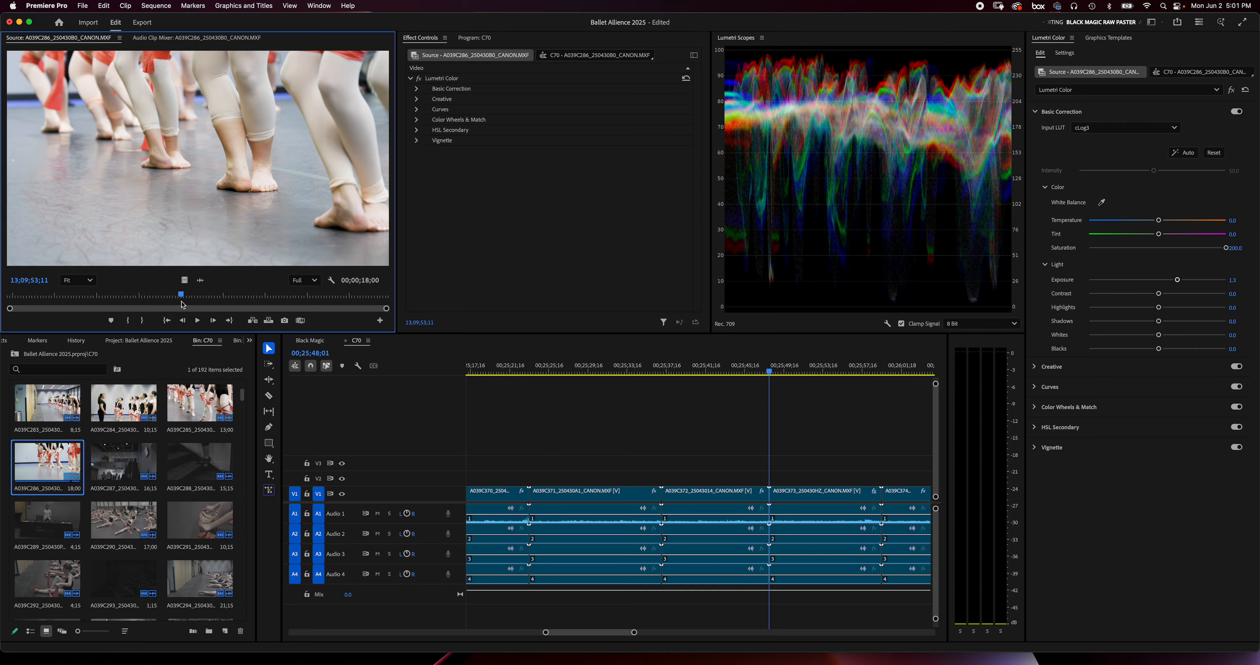
pyautogui.moveTo(180, 298)
pyautogui.mouseDown()
pyautogui.moveTo(93, 293)
pyautogui.moveTo(332, 288)
pyautogui.moveTo(157, 298)
pyautogui.mouseUp()
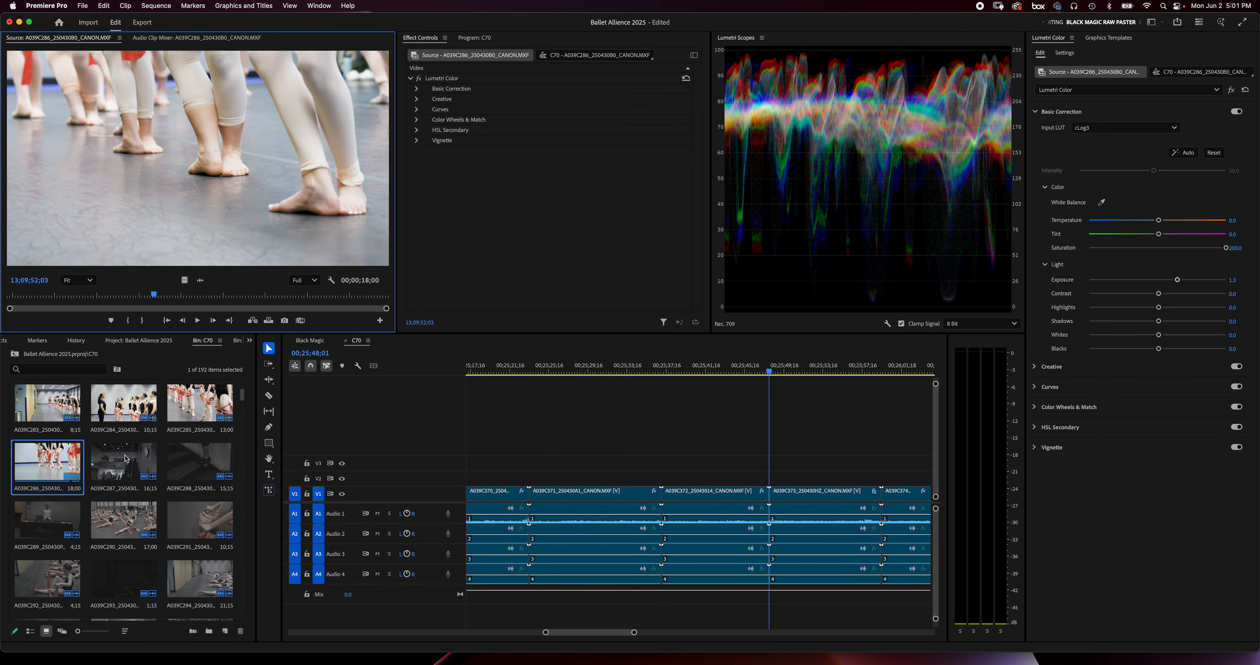
pyautogui.scroll(-2, 127, 462)
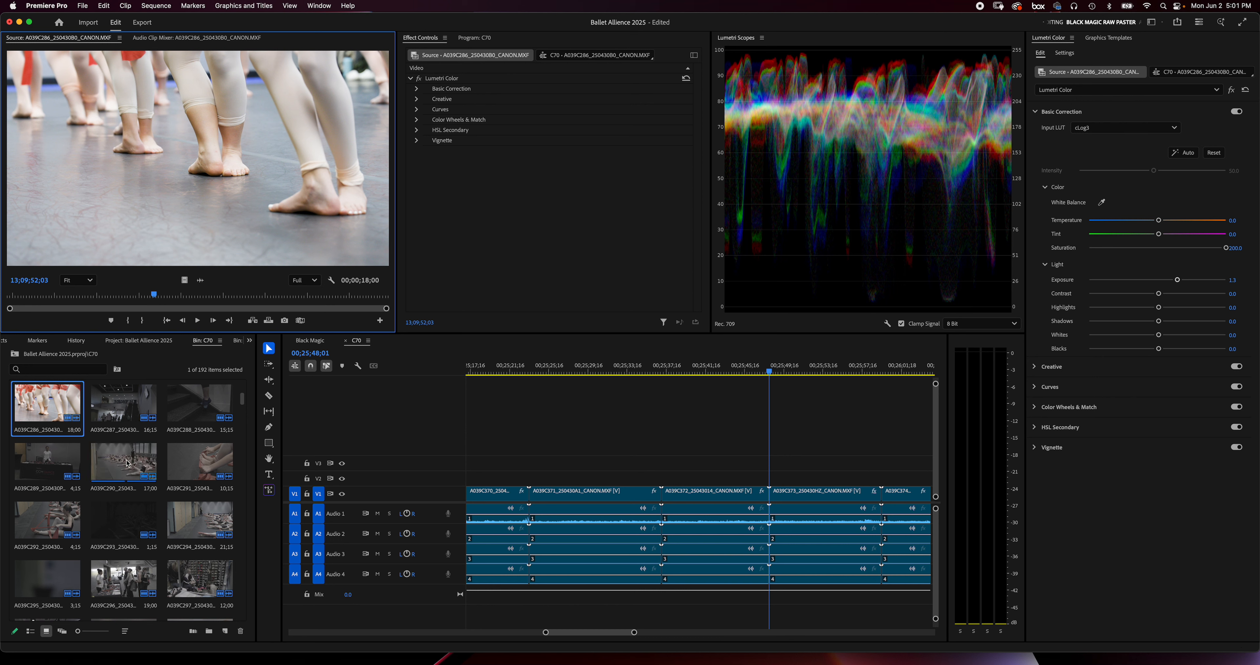
pyautogui.scroll(-15, 127, 462)
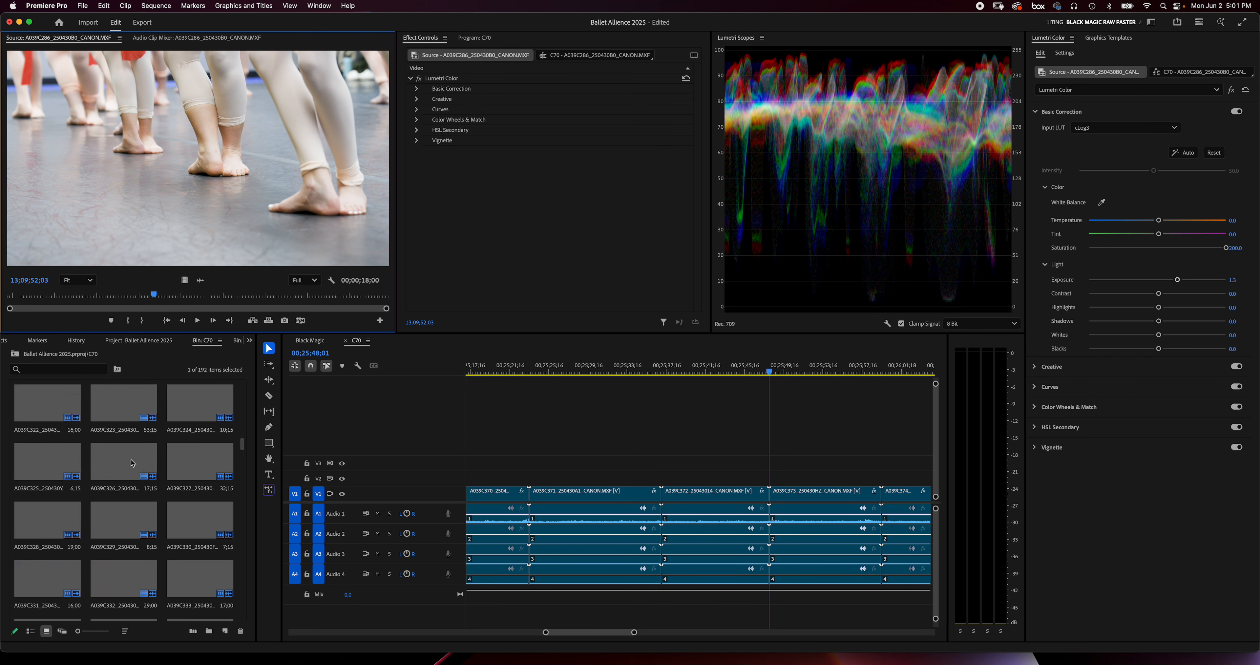
# Open clip A039C285 in the source monitor and set its Lumetri exposure to 1.0, temperature to 0.4 and tint to -0.4
pyautogui.moveTo(243, 471); pyautogui.dragTo(247, 388)
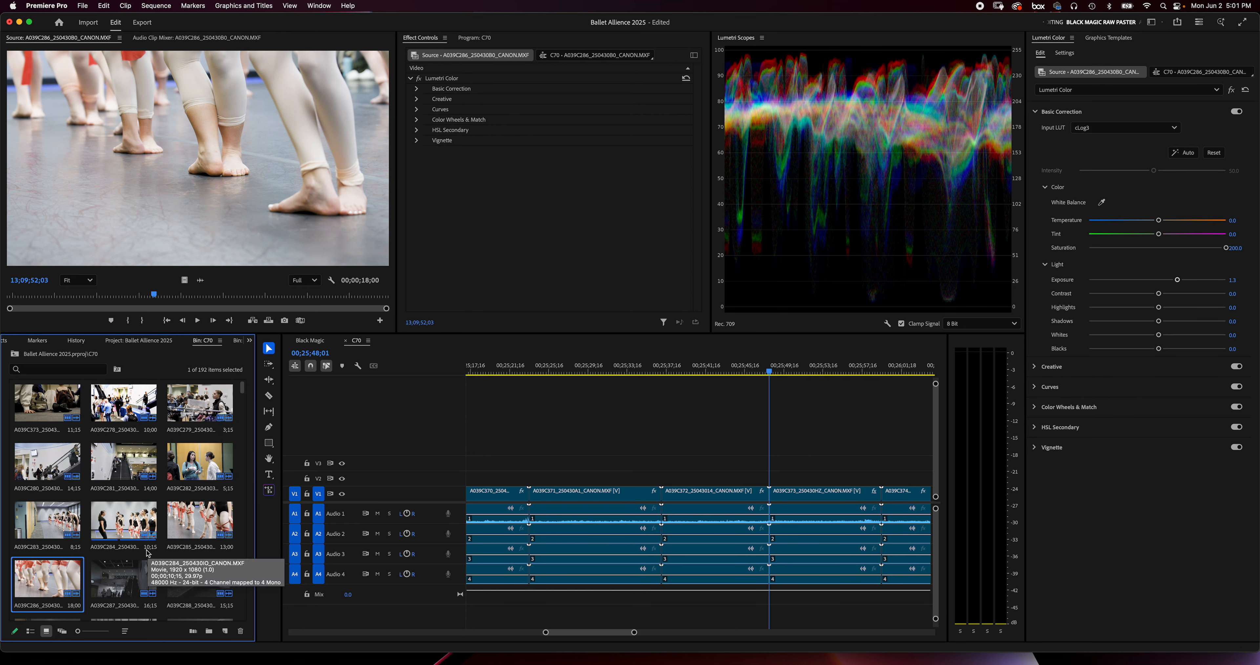
pyautogui.click(122, 578)
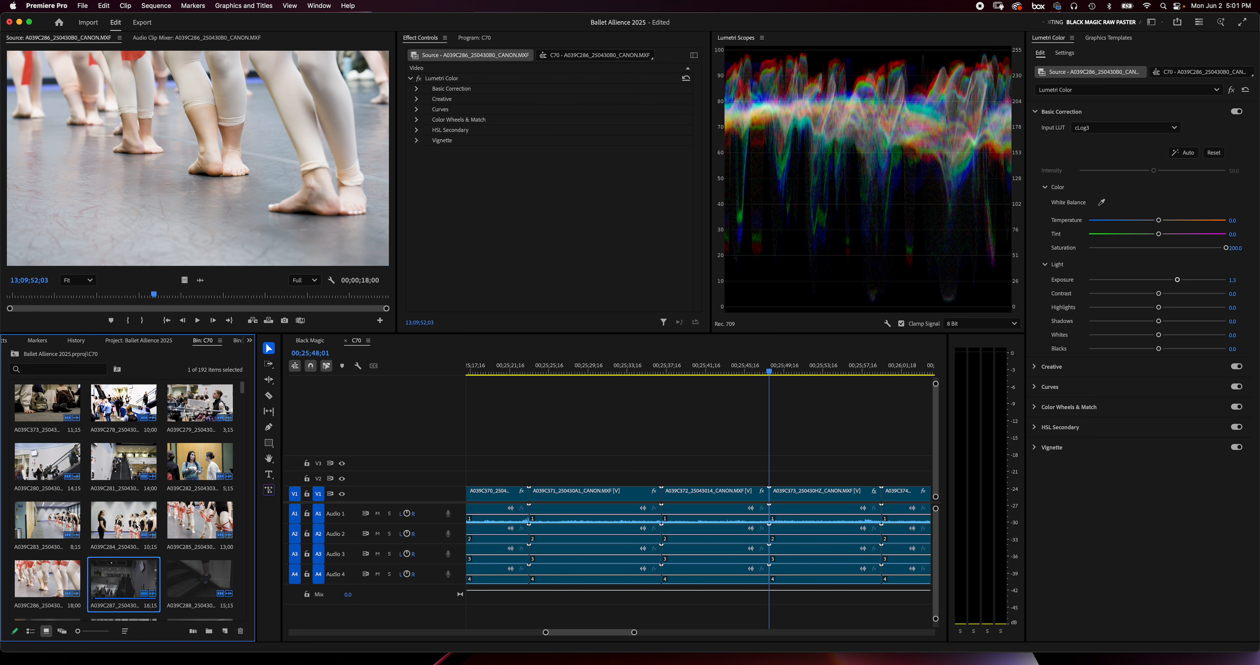
pyautogui.doubleClick(200, 520)
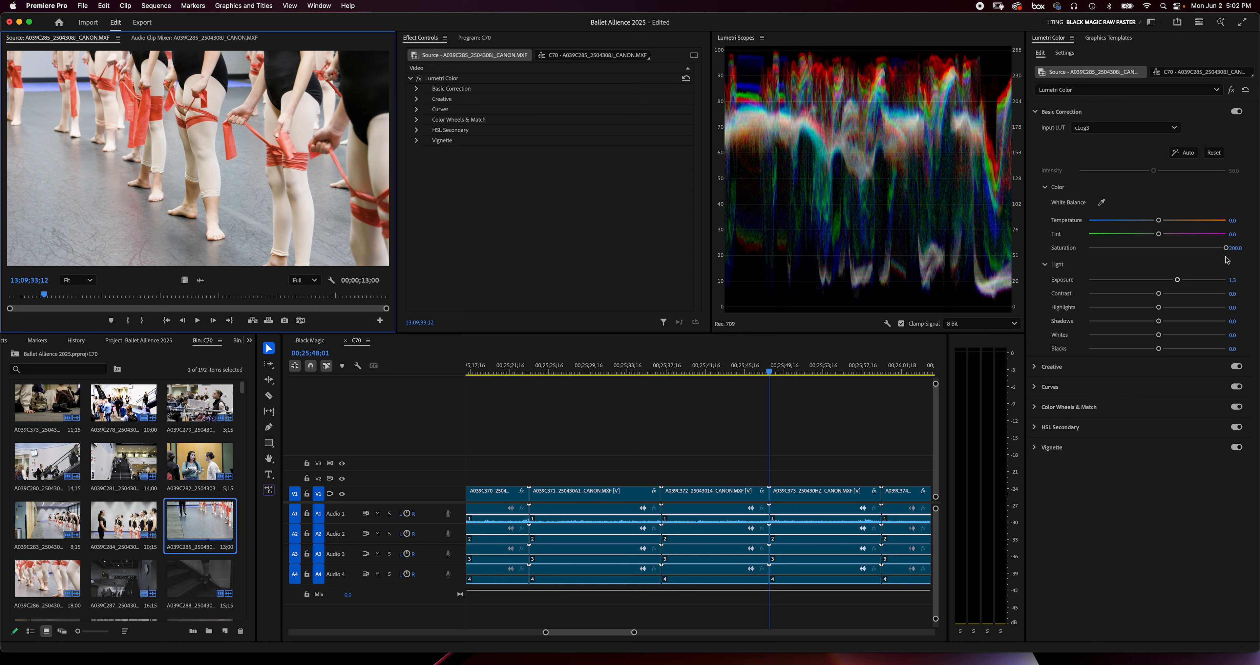
pyautogui.moveTo(1180, 282); pyautogui.dragTo(1172, 283)
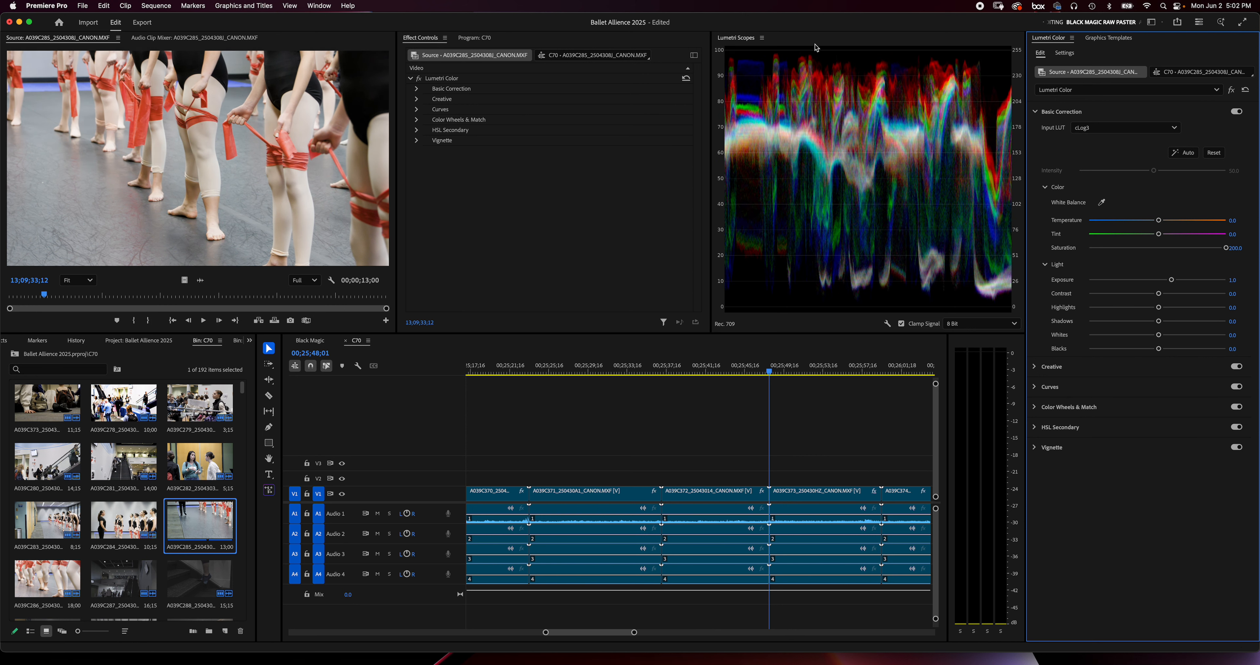
pyautogui.press('super+s')
pyautogui.moveTo(1160, 235); pyautogui.dragTo(1158, 222)
# Copy the Lumetri Color effect from A039C285 and paste it onto bin clips A039C286 through A039C291
pyautogui.rightClick(465, 79)
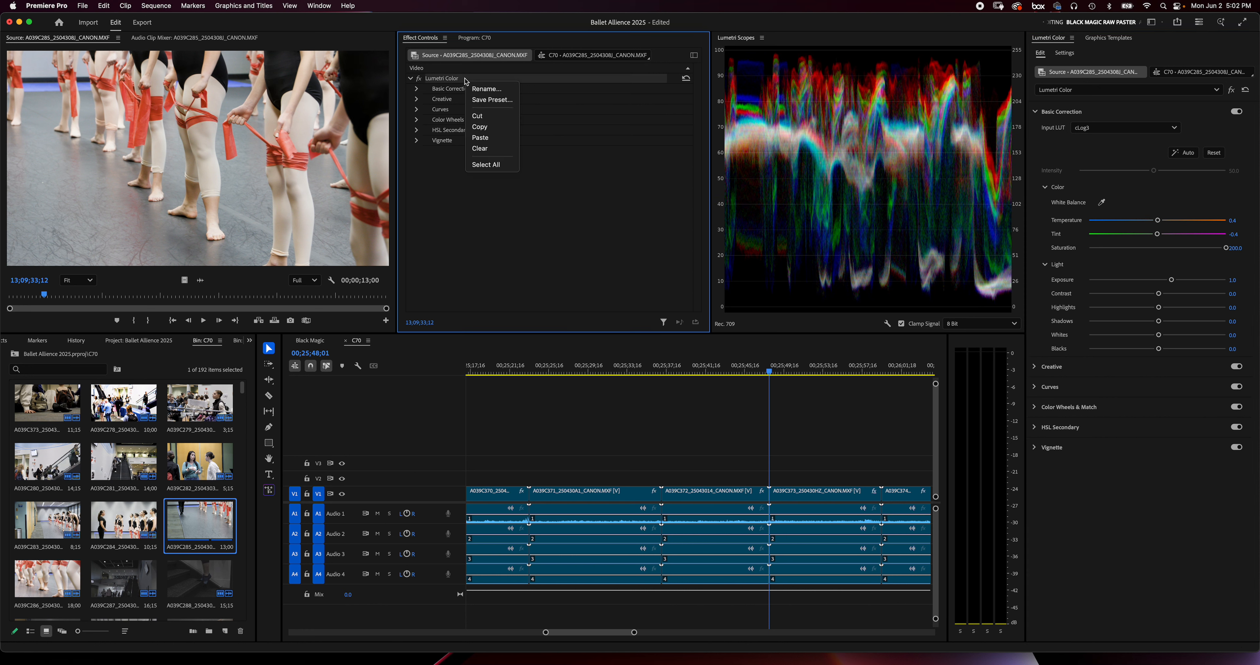
pyautogui.click(487, 128)
pyautogui.scroll(-3, 96, 534)
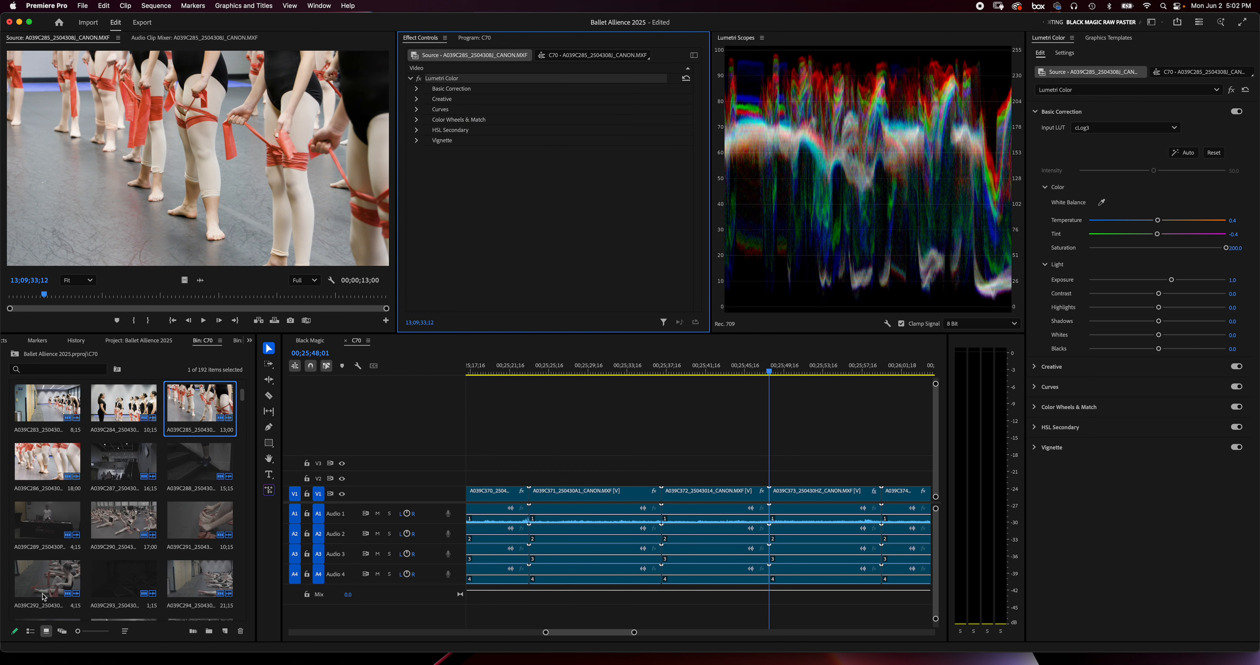
pyautogui.click(41, 458)
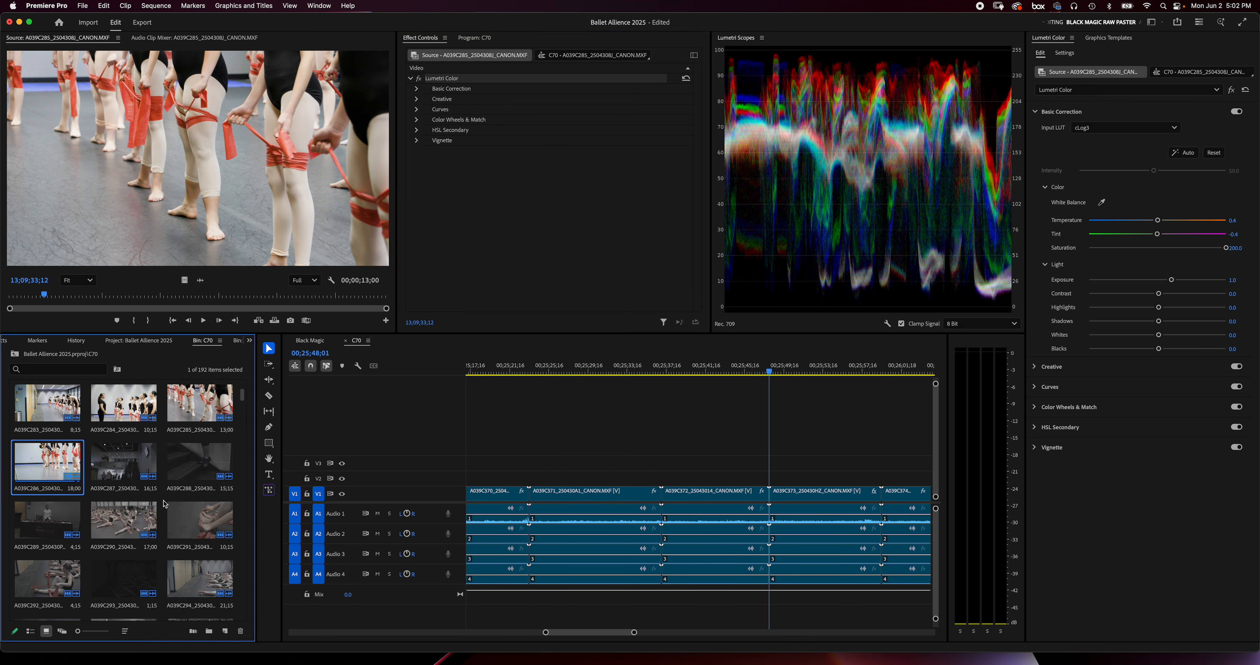
pyautogui.keyDown('shift'); pyautogui.click(212, 521); pyautogui.keyUp('shift')
pyautogui.rightClick(50, 459)
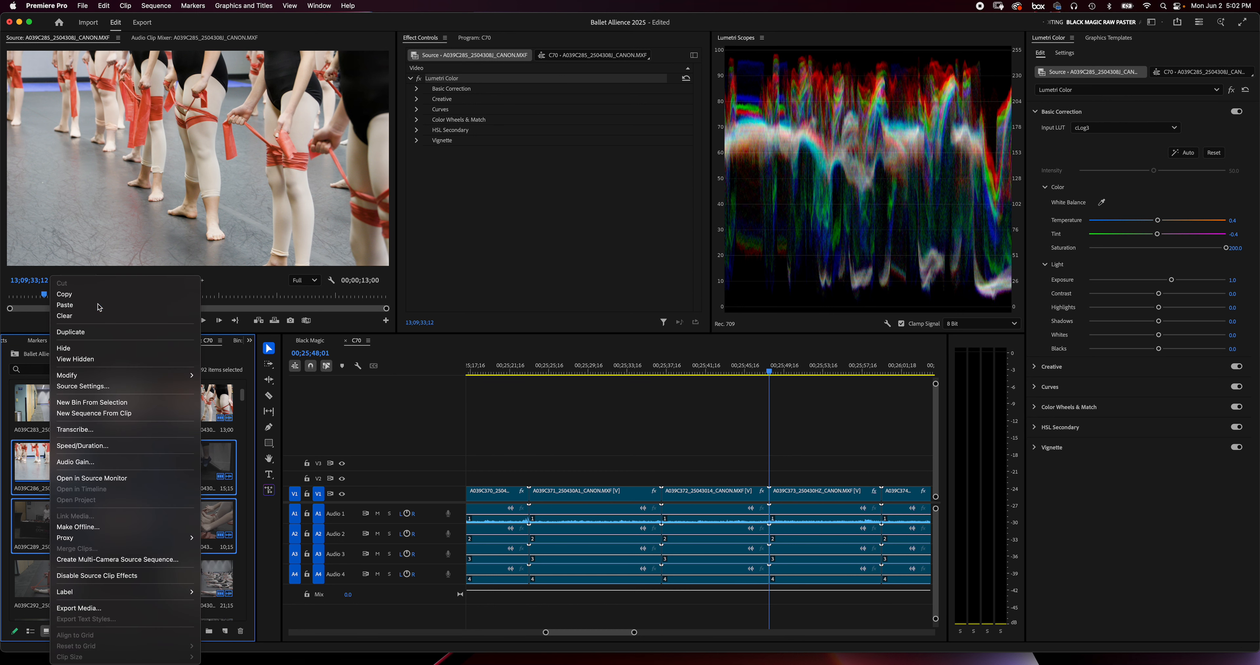
pyautogui.click(52, 459)
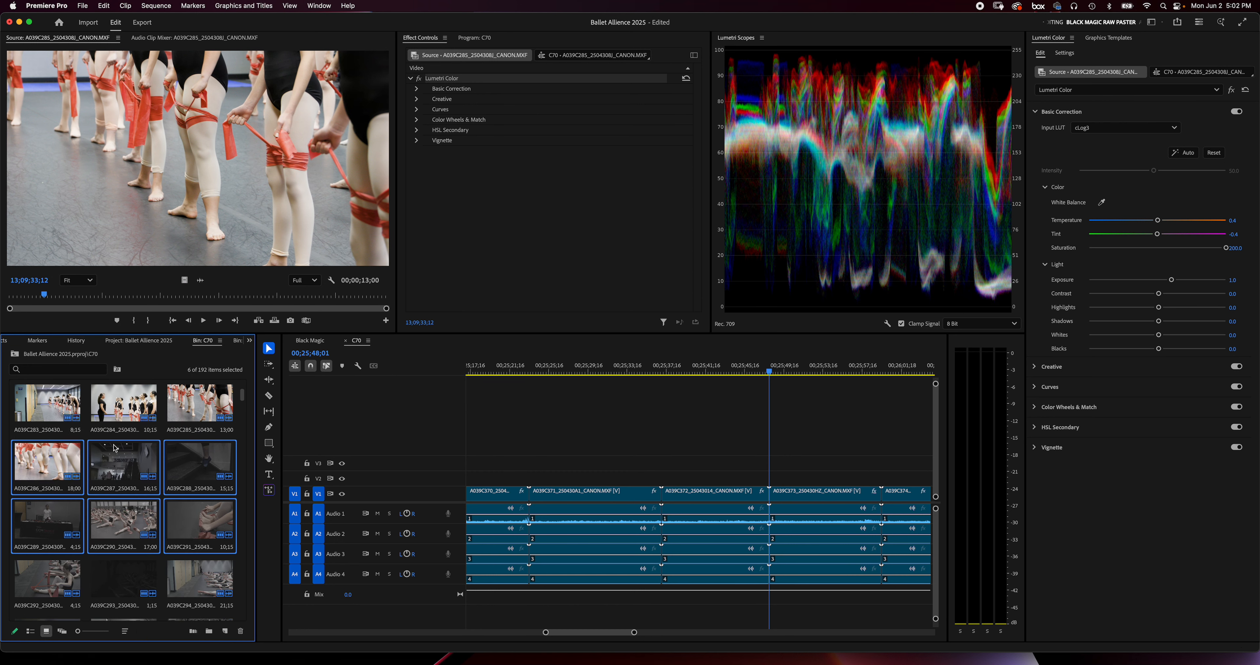
# Open clip A039C286 in the source monitor and toggle its two Lumetri Color effects on and off to compare them
pyautogui.doubleClick(52, 459)
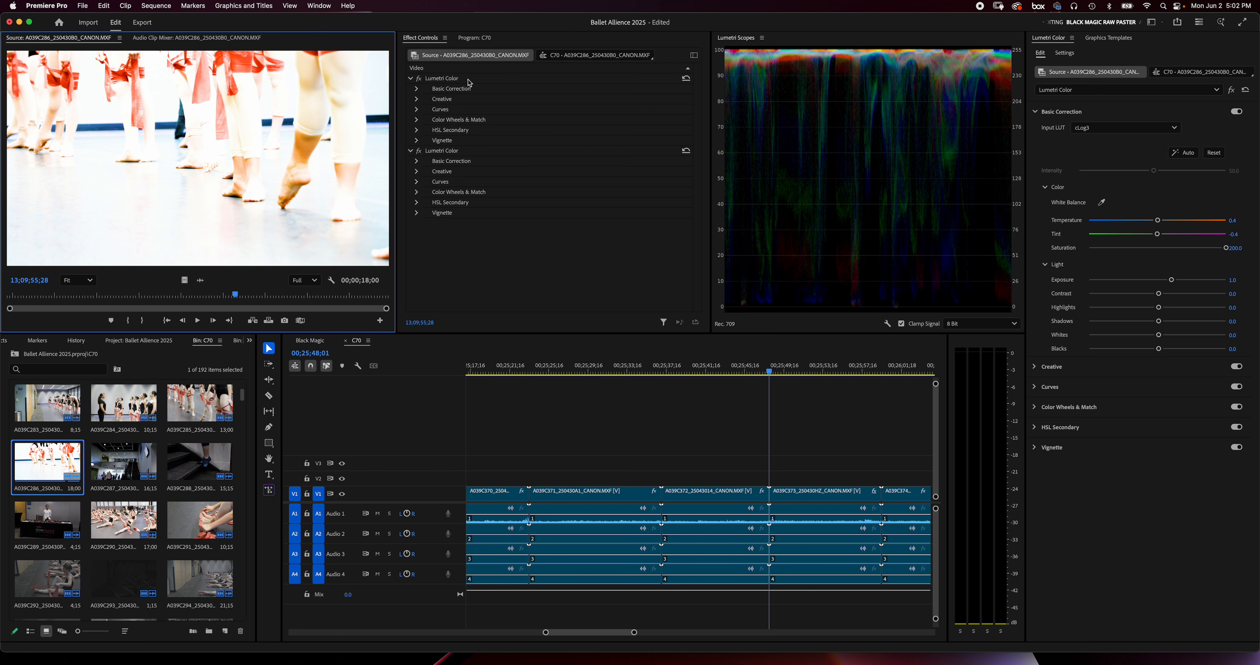
pyautogui.click(419, 78)
pyautogui.click(418, 78)
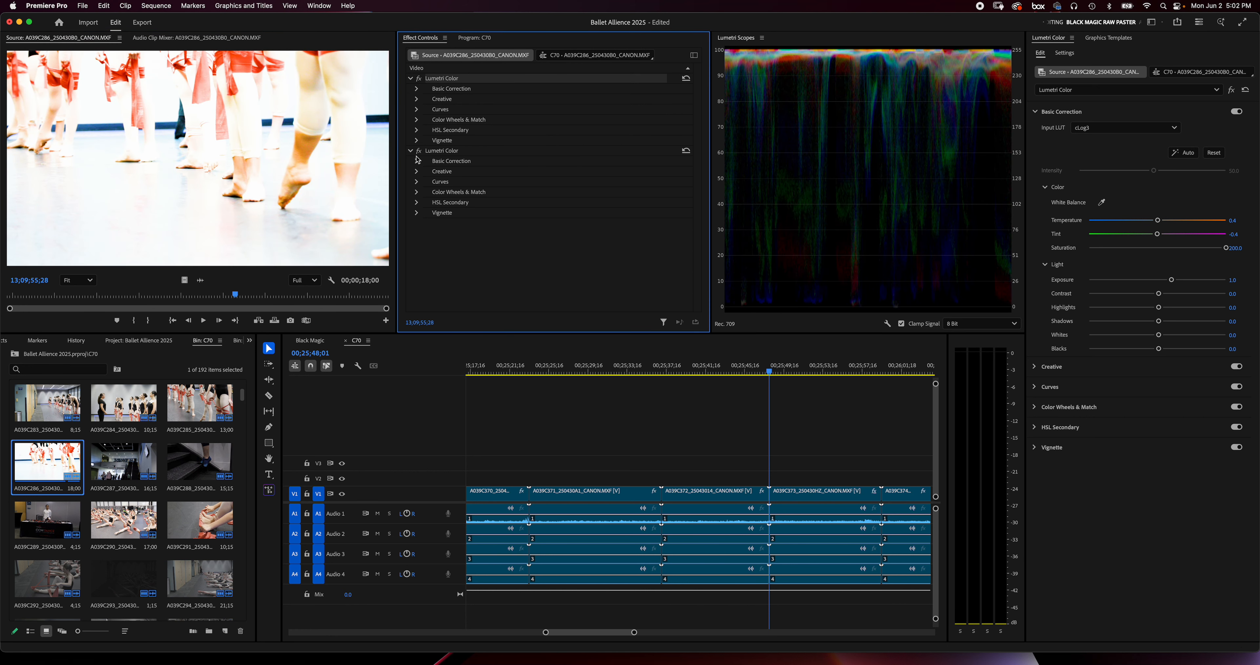
pyautogui.click(418, 150)
pyautogui.click(419, 150)
pyautogui.click(419, 150)
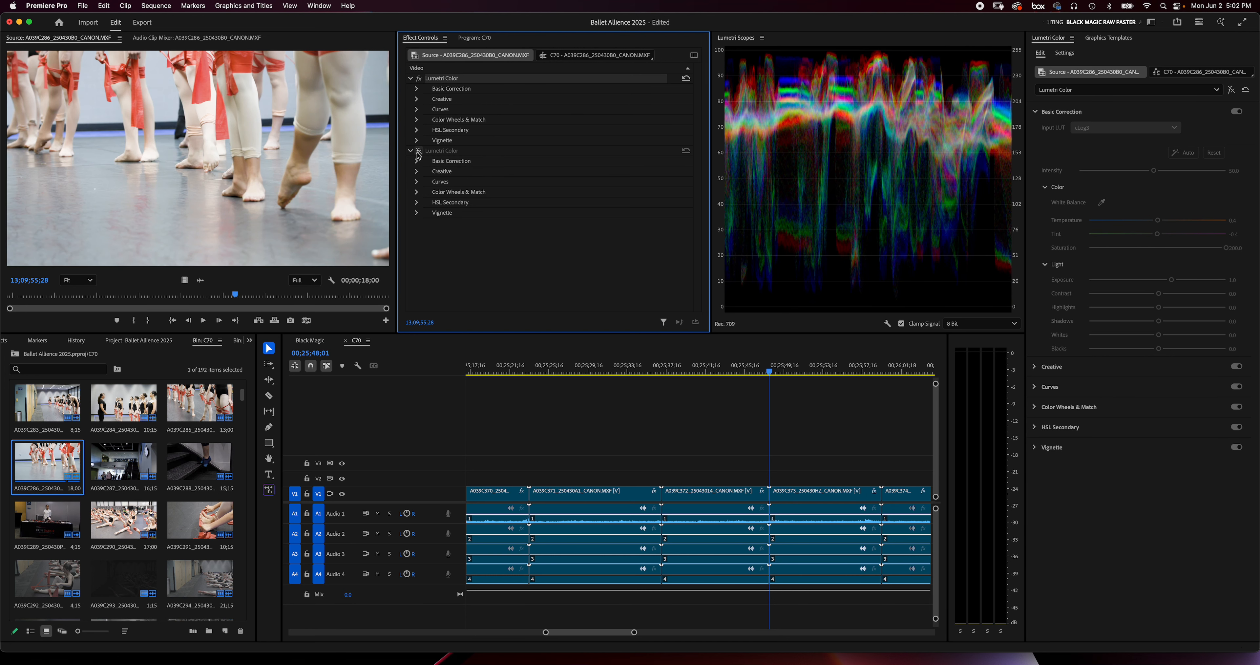
pyautogui.click(418, 151)
pyautogui.click(419, 79)
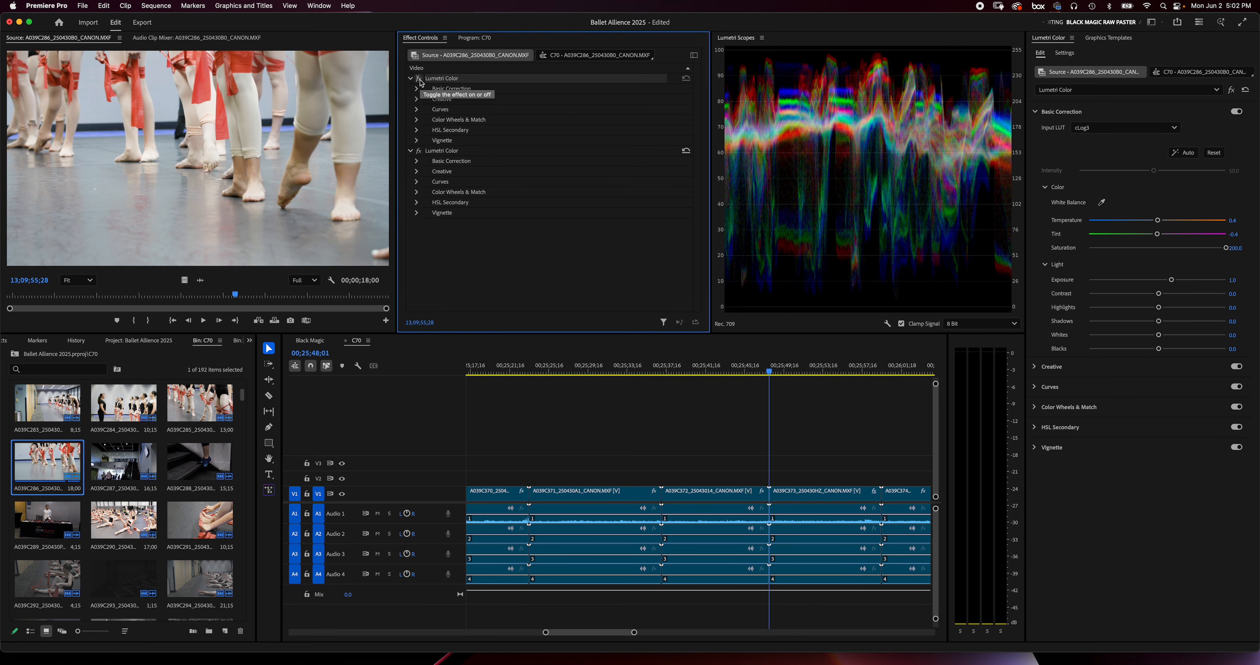
pyautogui.click(419, 78)
pyautogui.click(419, 151)
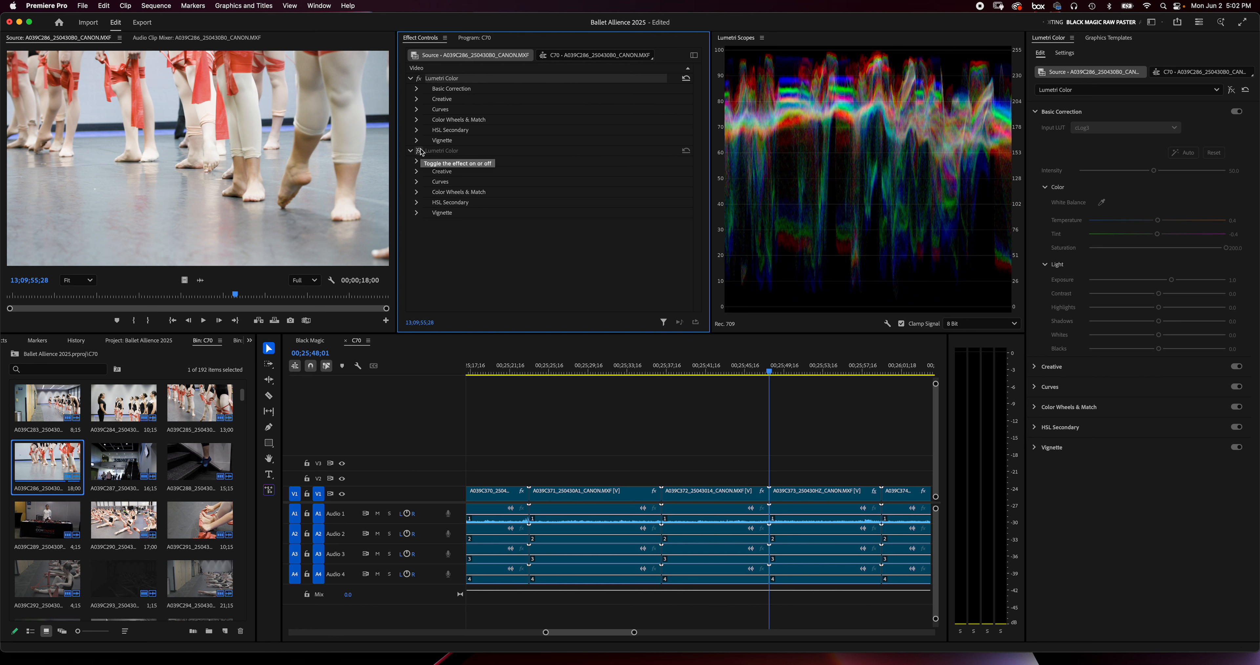
pyautogui.click(410, 151)
pyautogui.click(419, 150)
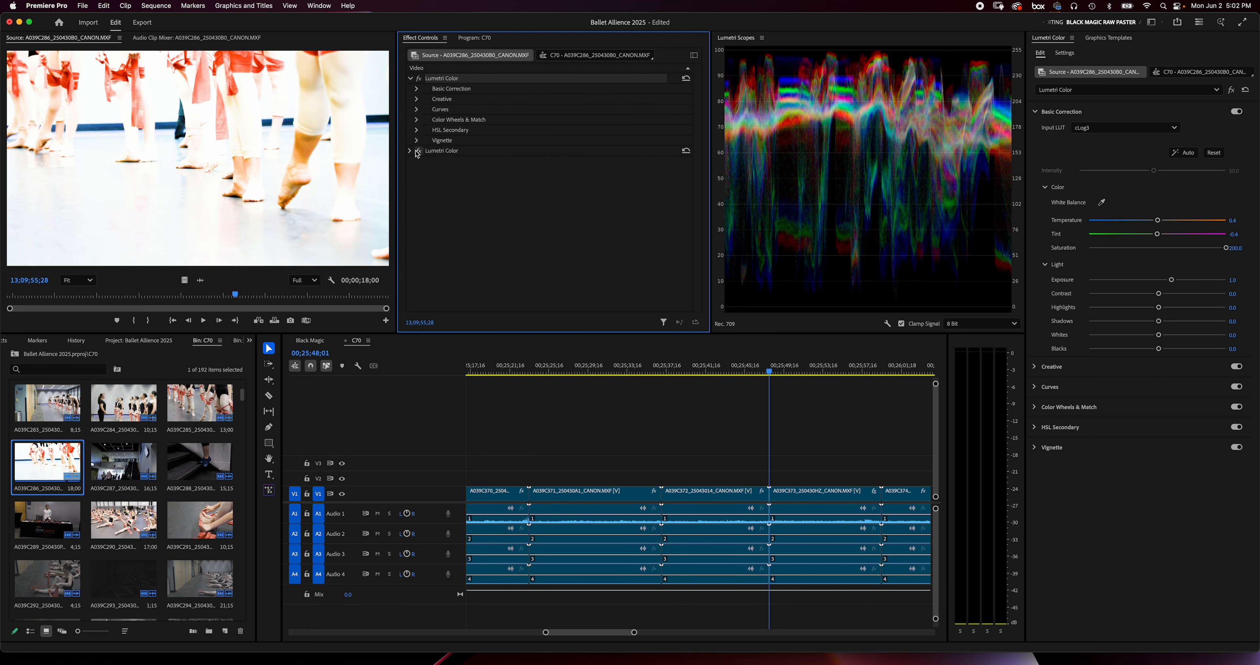
# Compare the Basic Correction settings of the two Lumetri Color effects on clip A039C286
pyautogui.click(410, 151)
pyautogui.click(417, 162)
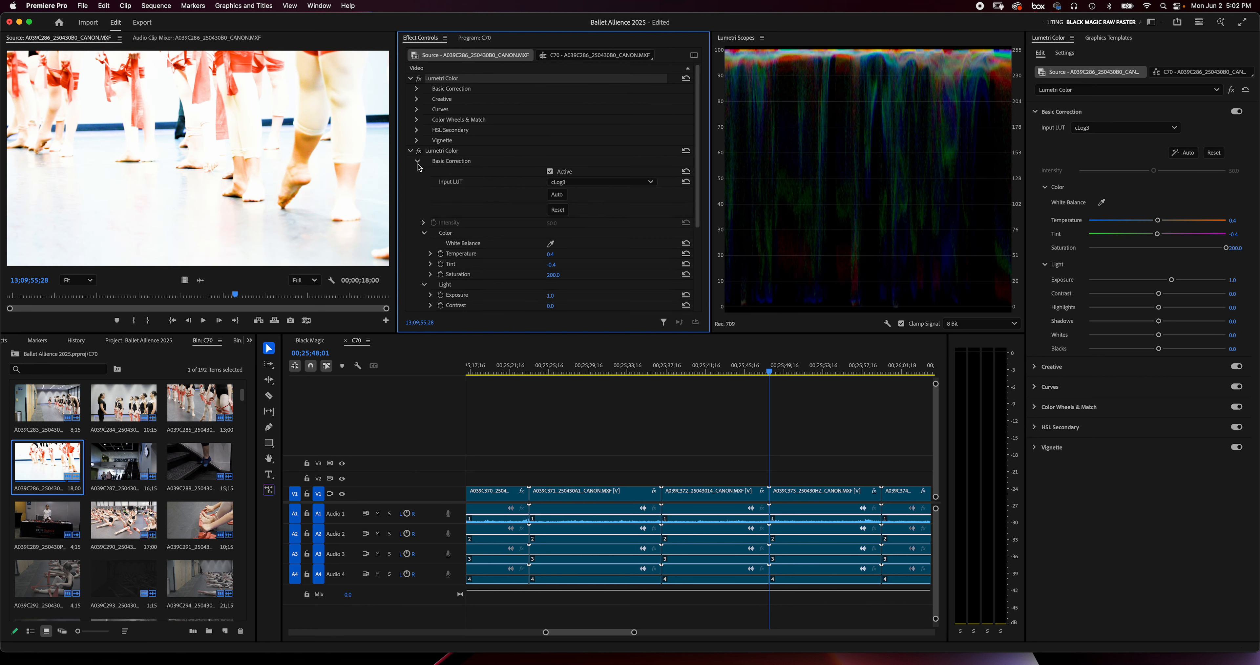
pyautogui.click(417, 90)
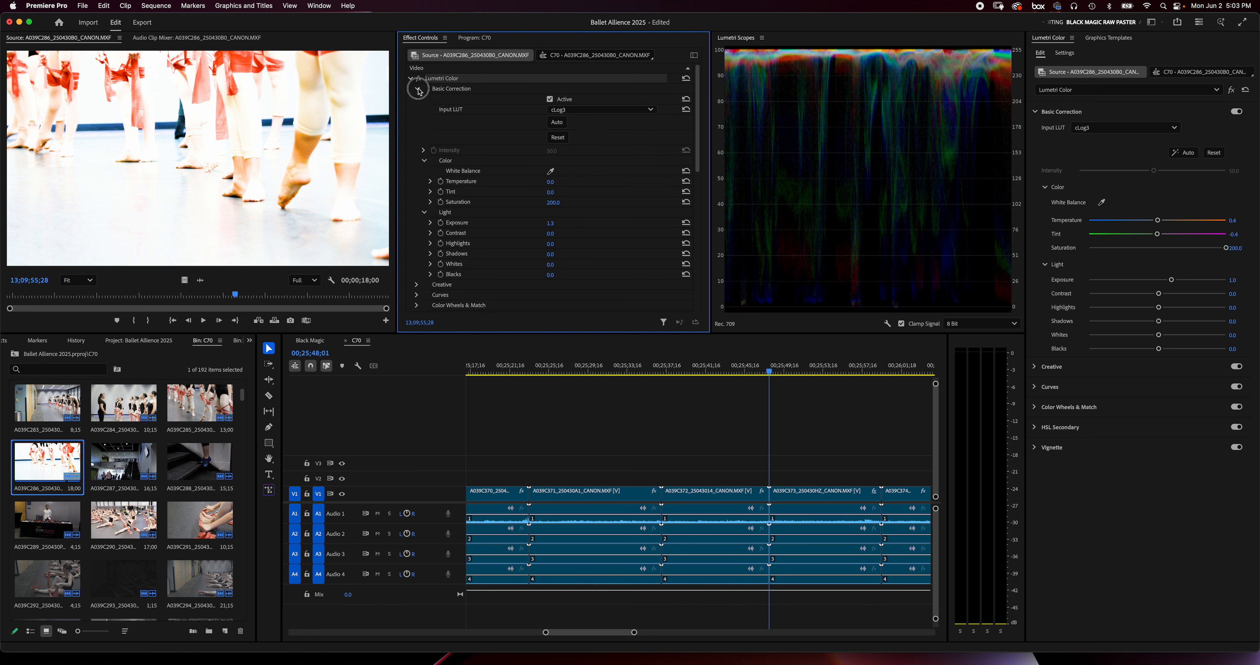
pyautogui.click(419, 90)
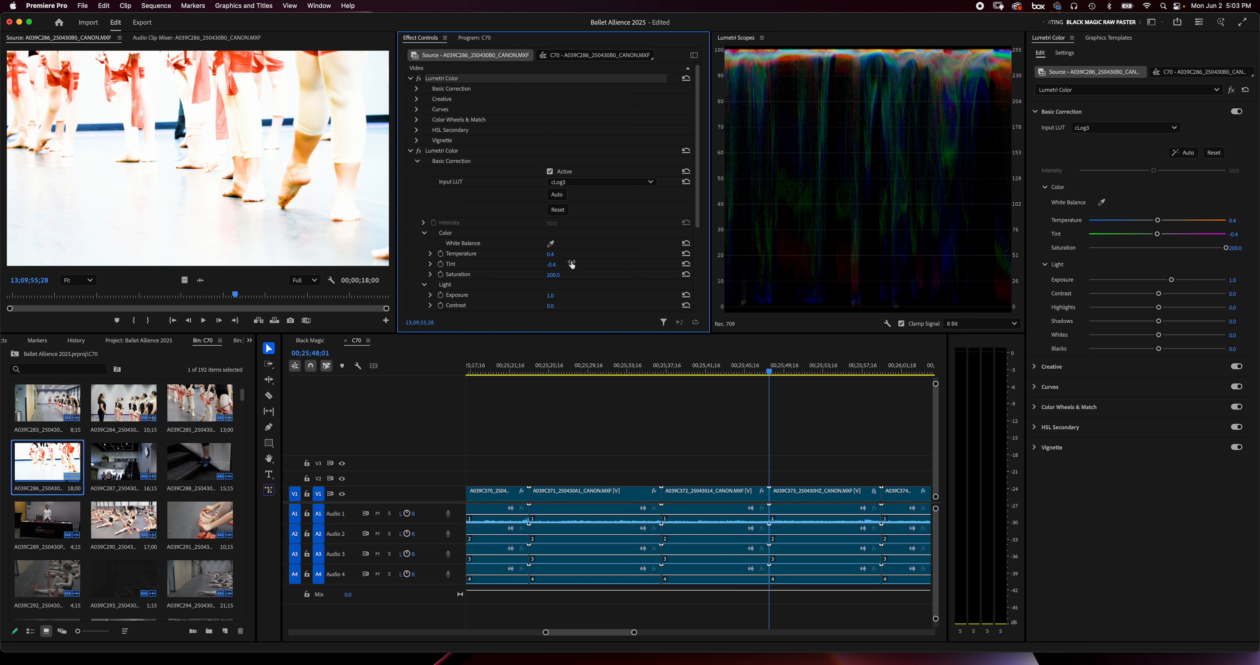
pyautogui.scroll(-3, 564, 274)
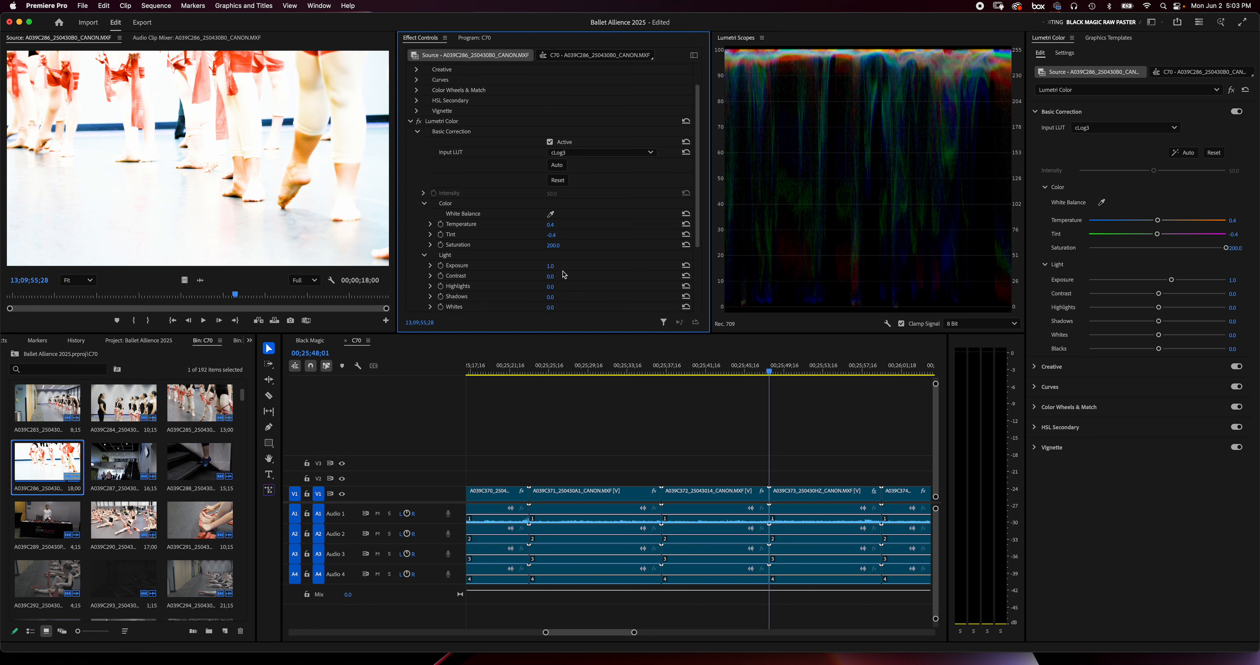
pyautogui.scroll(3, 563, 274)
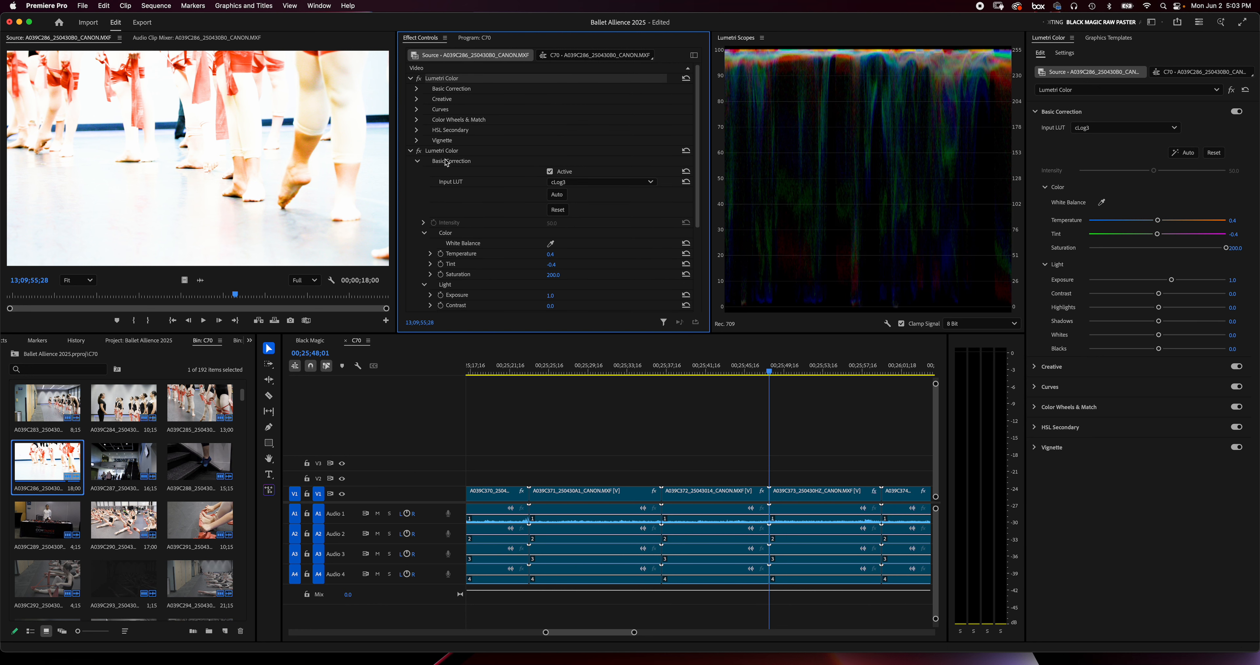
pyautogui.click(416, 88)
pyautogui.scroll(-3, 521, 178)
pyautogui.scroll(-10, 522, 178)
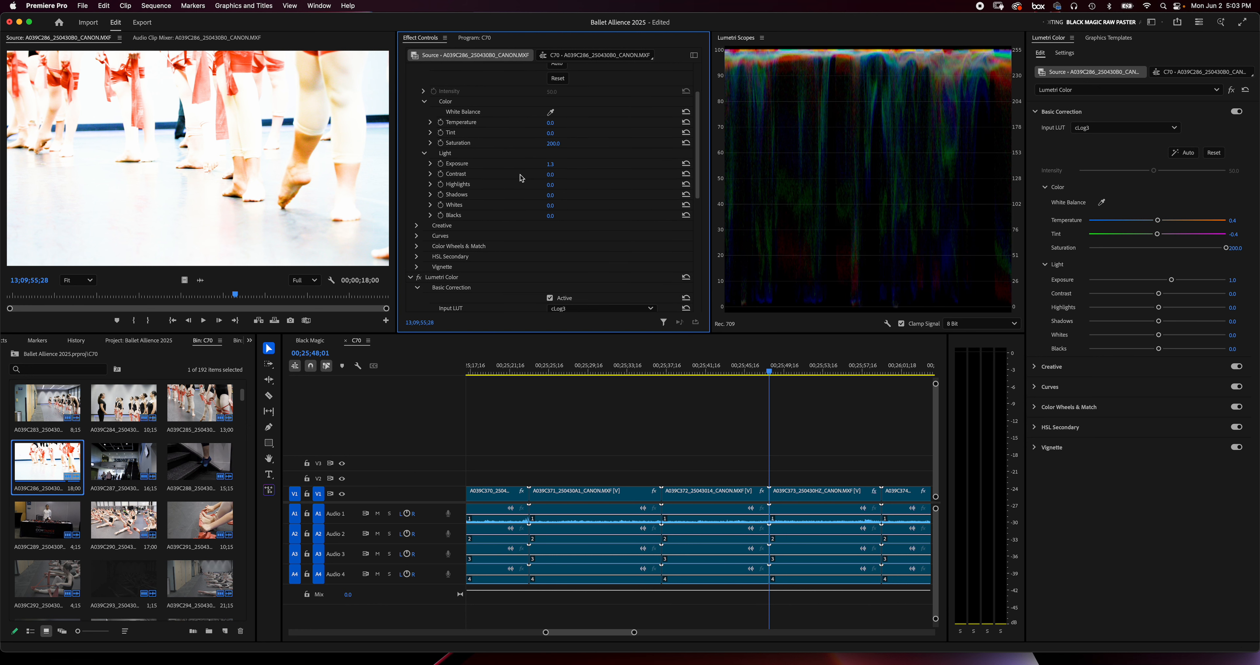
pyautogui.scroll(-1, 521, 178)
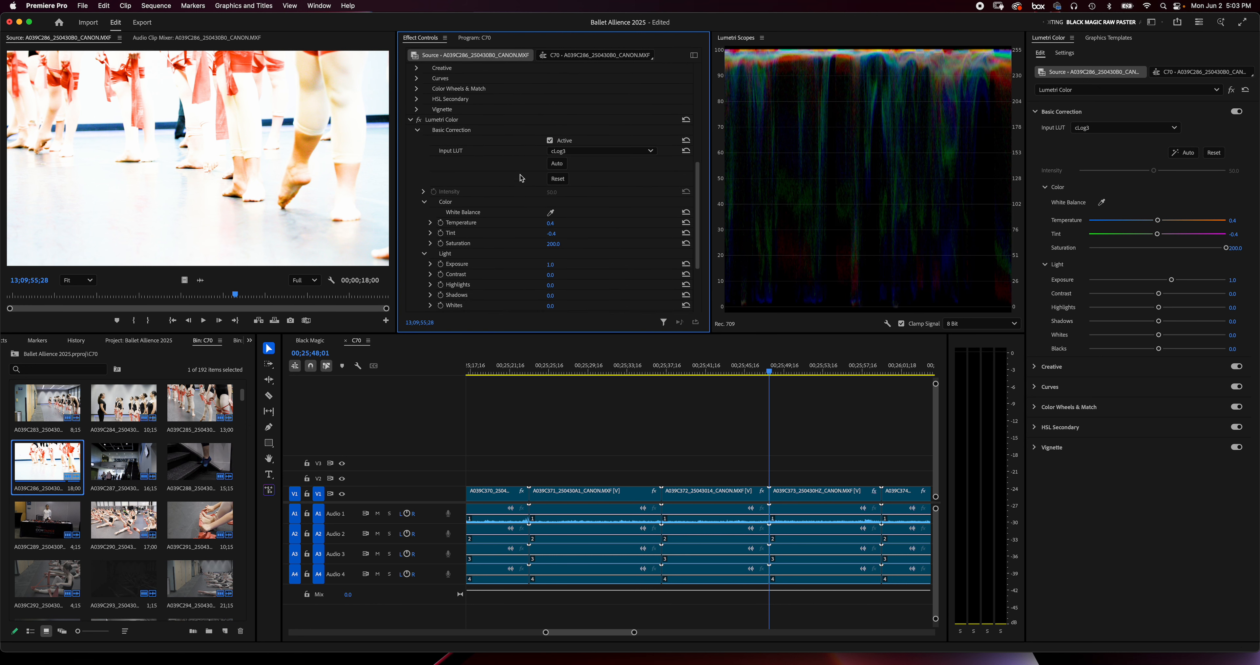
pyautogui.scroll(-2, 501, 237)
pyautogui.scroll(3, 498, 228)
pyautogui.scroll(10, 496, 222)
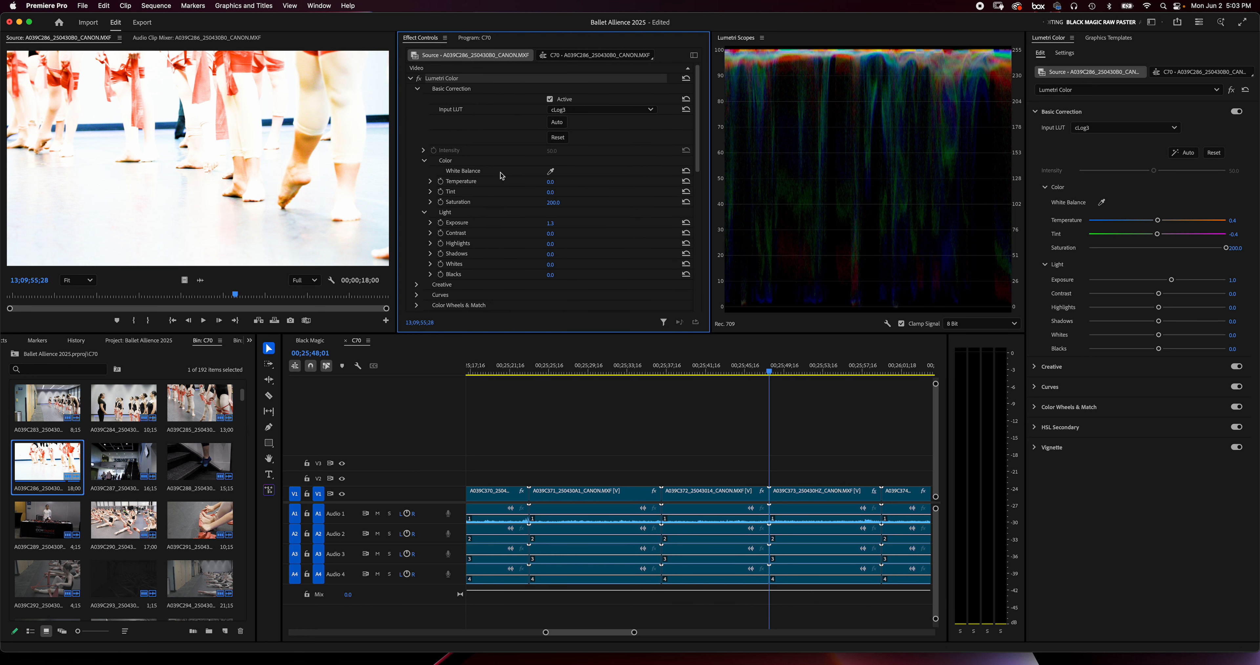
# Delete the first, older Lumetri Color effect from clip A039C286, keeping only the newly pasted one
pyautogui.click(411, 79)
pyautogui.click(411, 89)
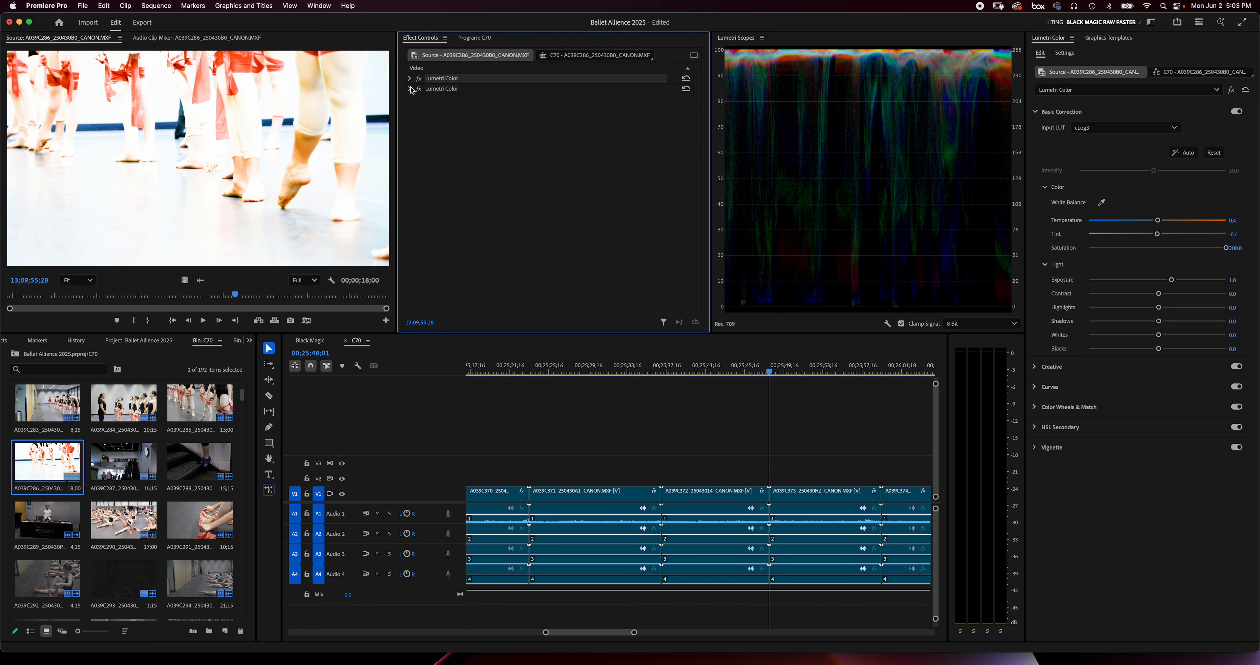
pyautogui.click(411, 79)
pyautogui.click(417, 88)
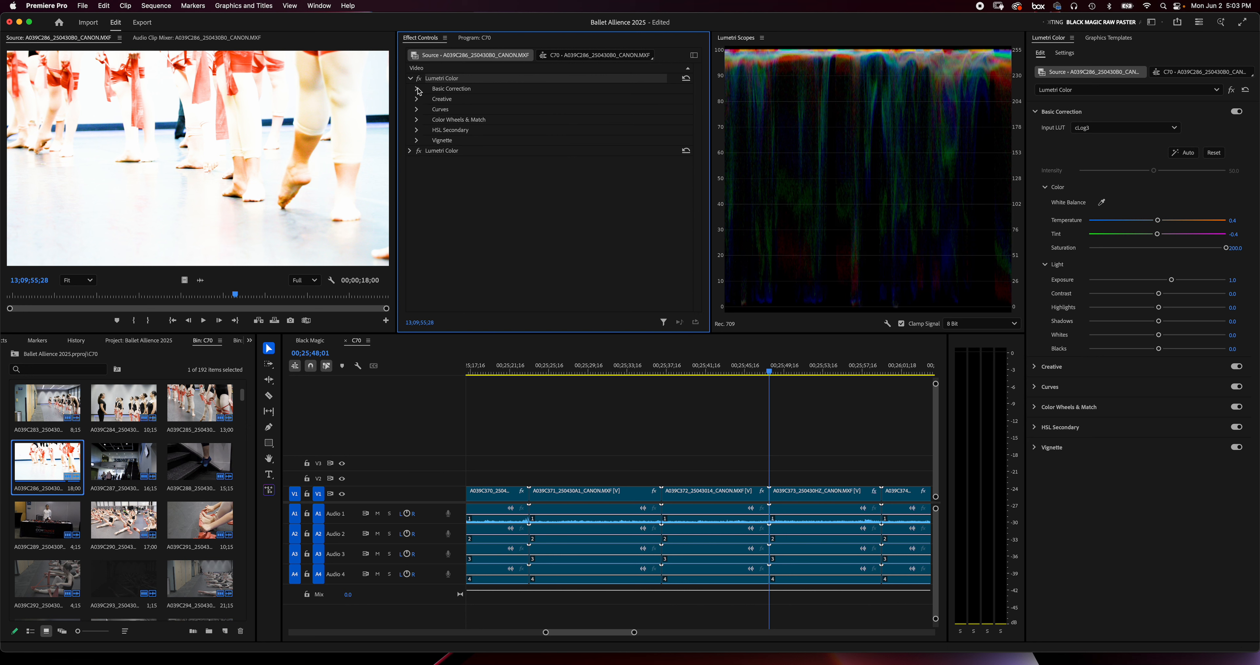
pyautogui.click(411, 150)
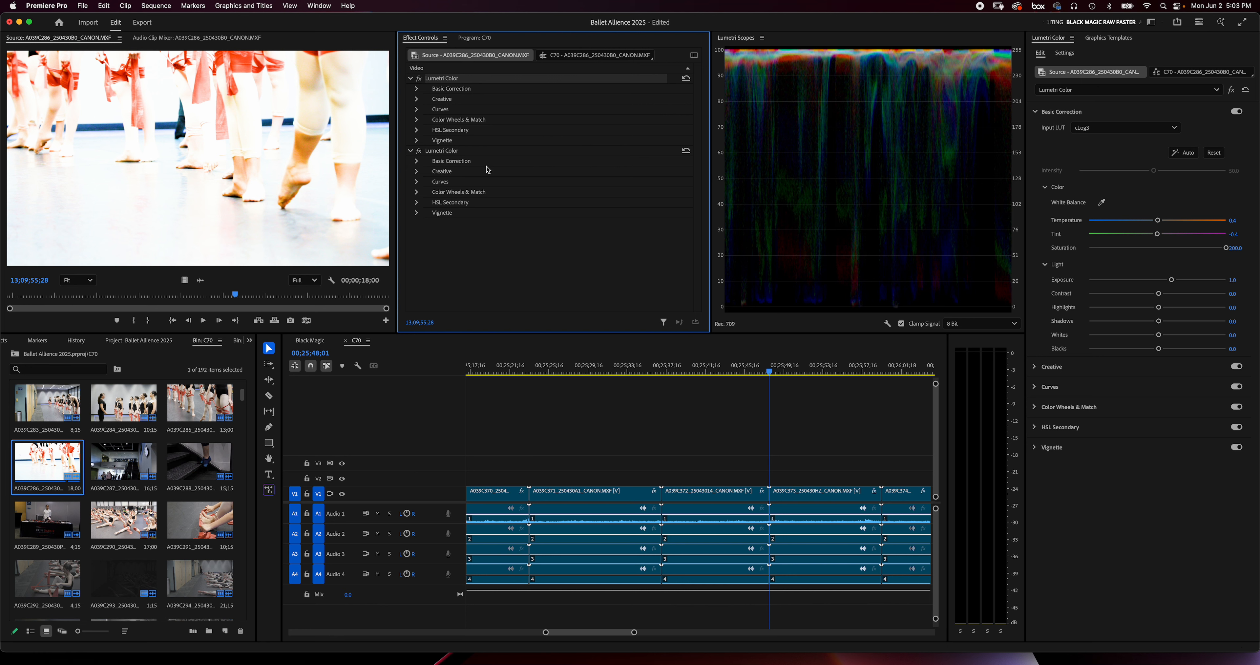
pyautogui.click(455, 152)
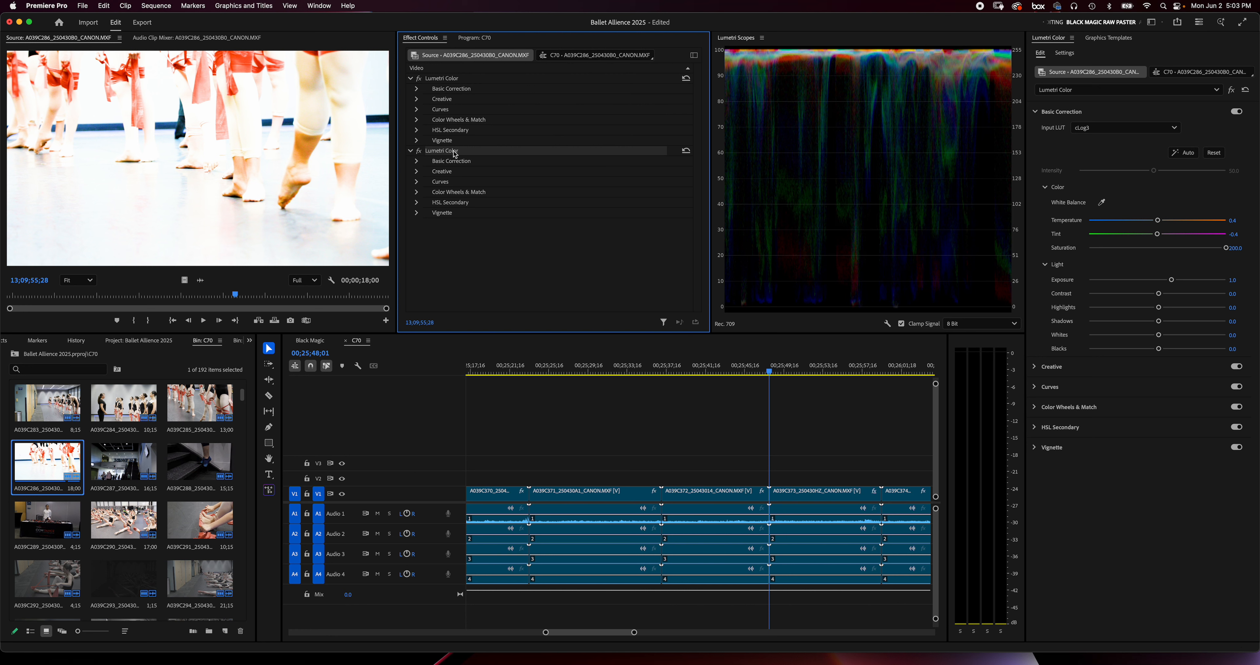
pyautogui.click(459, 80)
pyautogui.press('Delete')
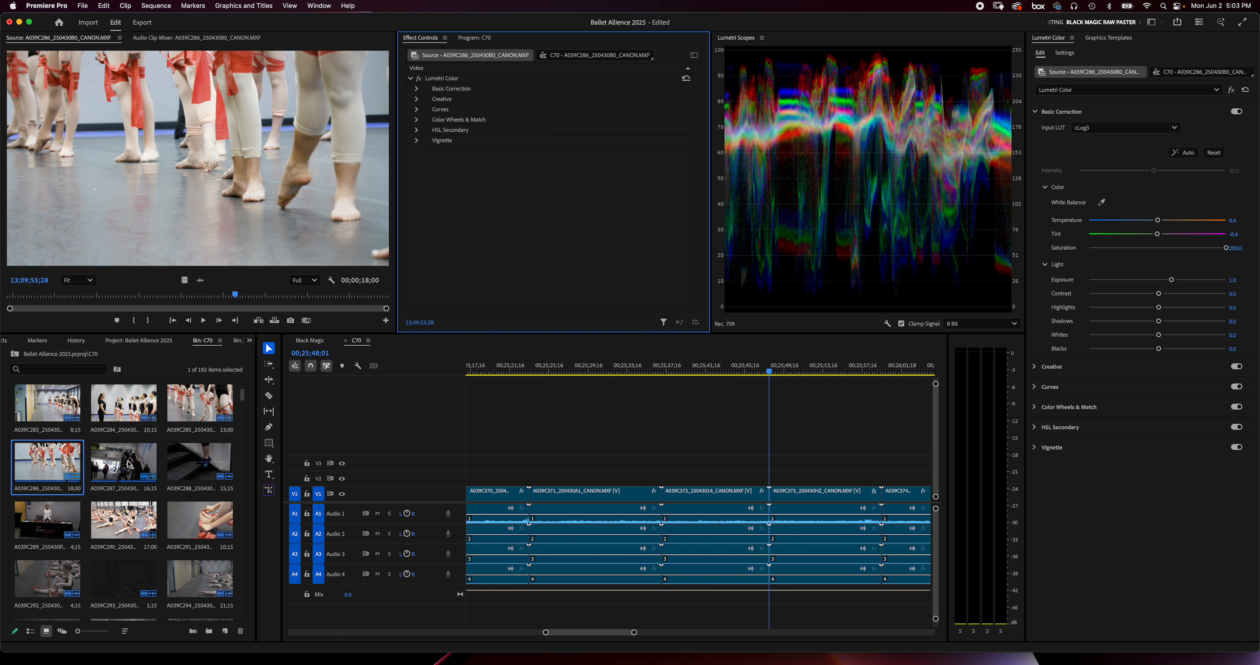
pyautogui.click(129, 463)
pyautogui.rightClick(129, 462)
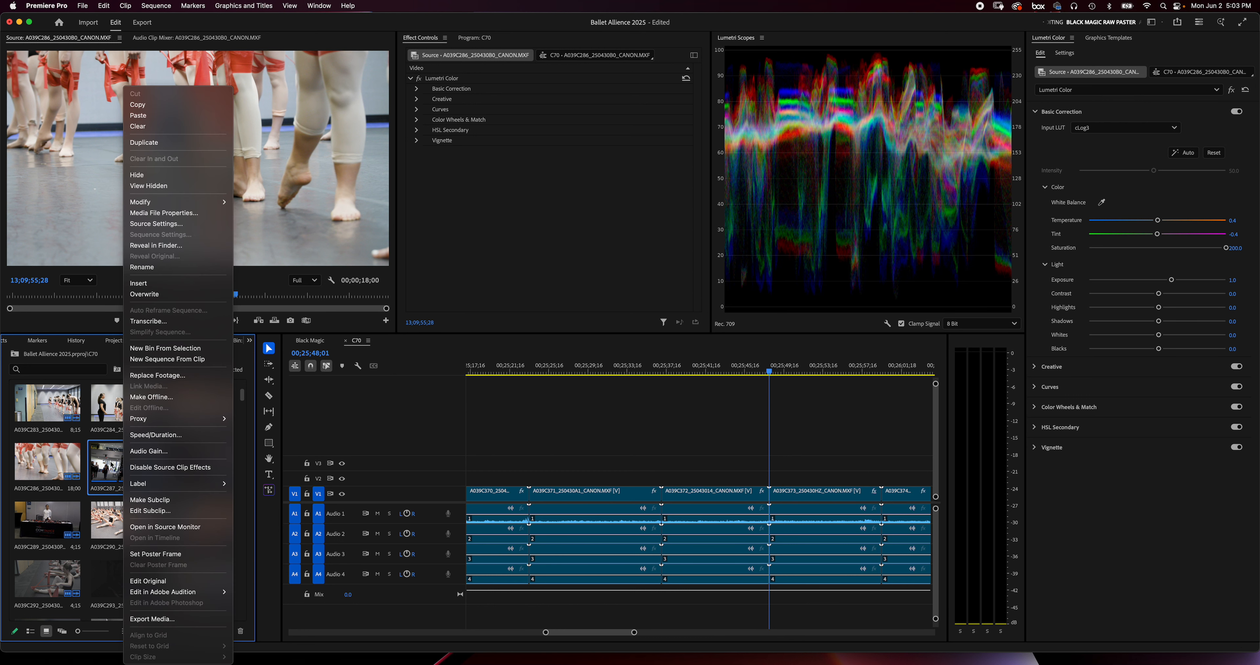
pyautogui.click(112, 464)
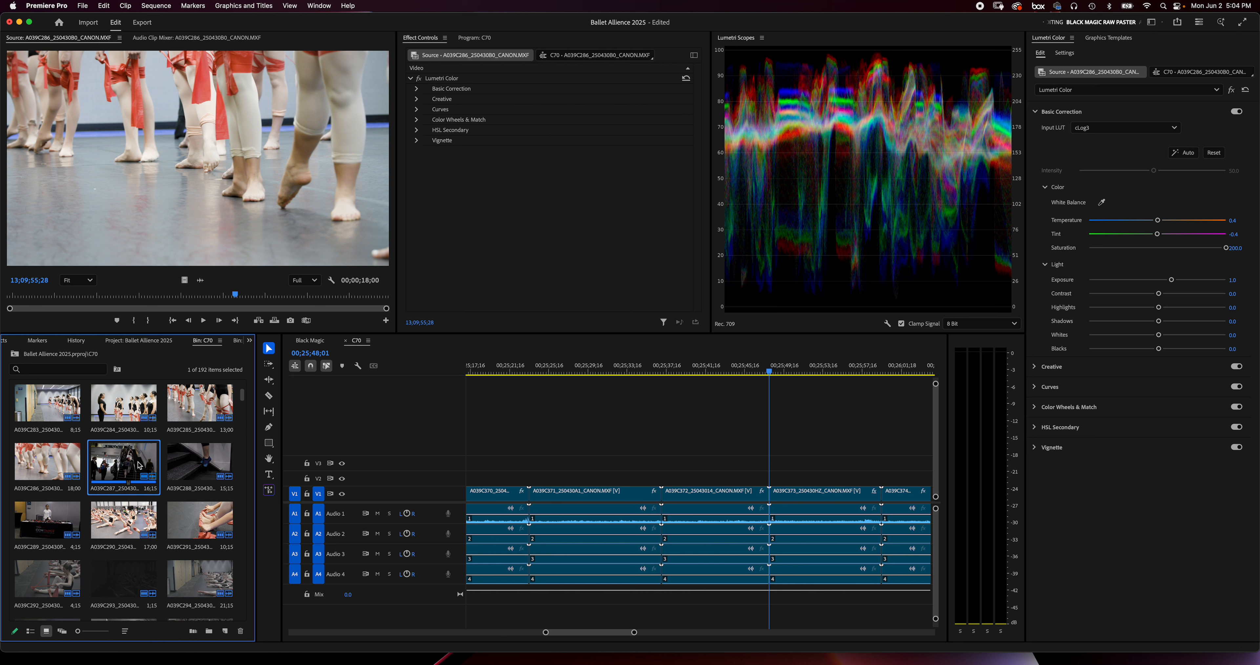
pyautogui.click(650, 417)
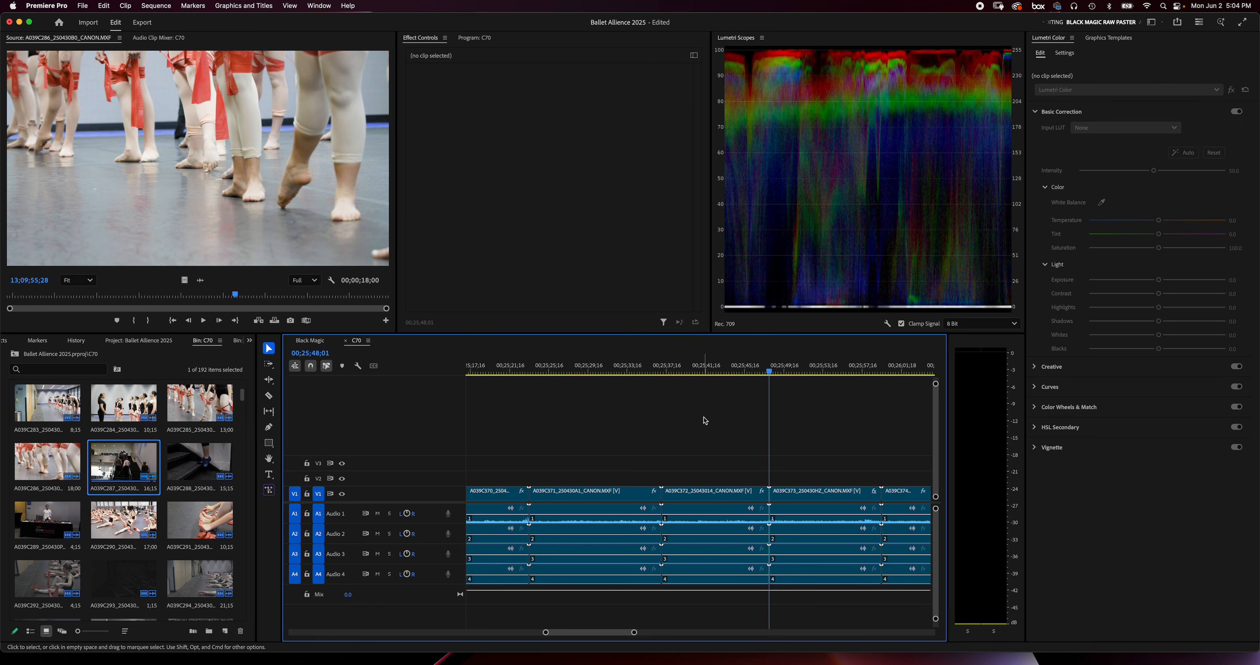